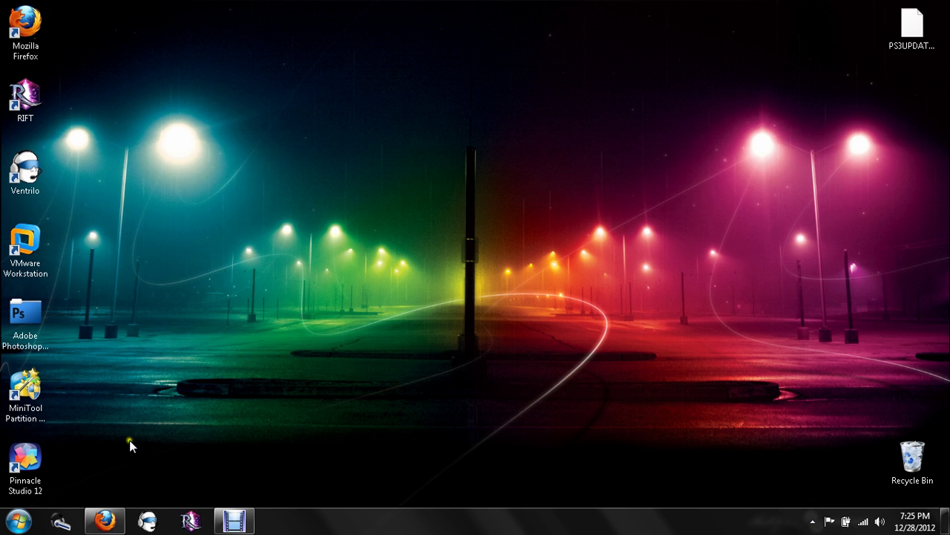
Open Disk Management via Computer > Manage and select Disk 1's 111.79 GB unallocated space.
left_click(18, 522)
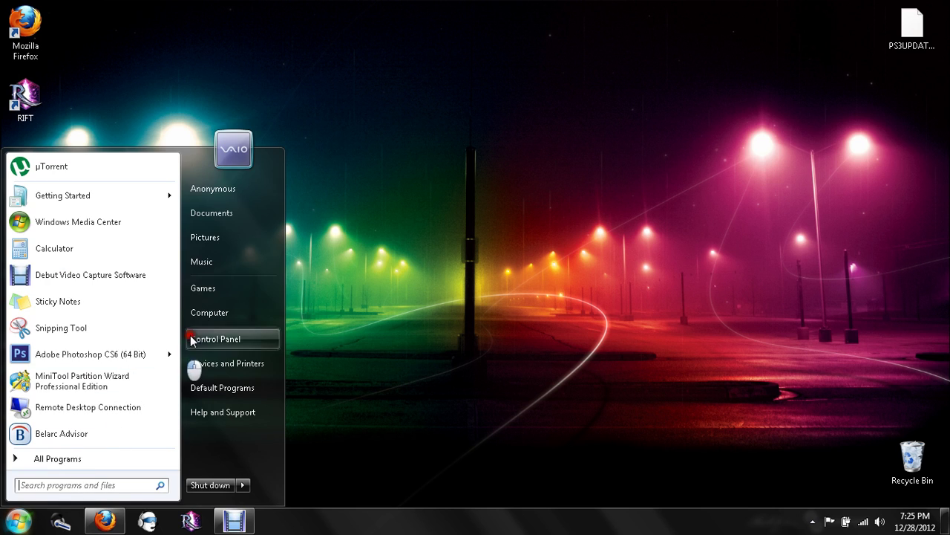
right_click(241, 314)
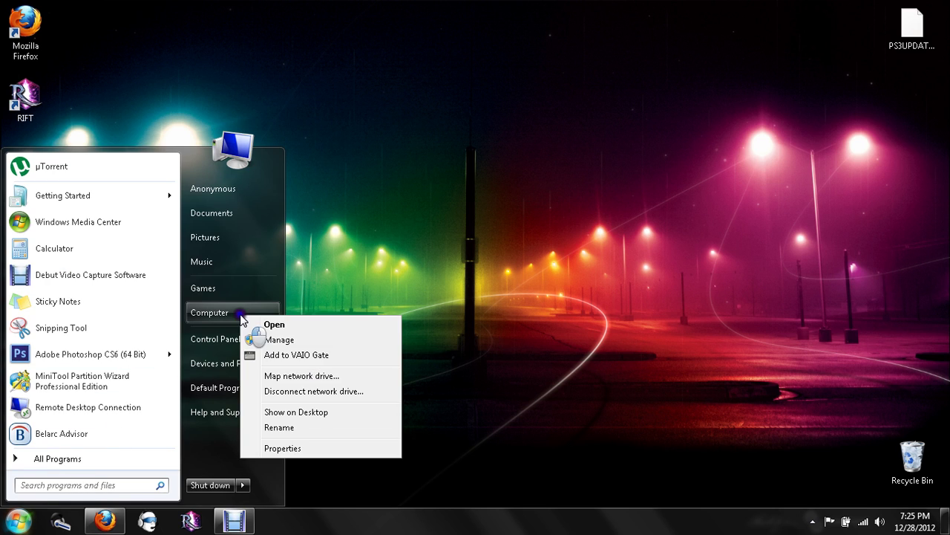
left_click(290, 341)
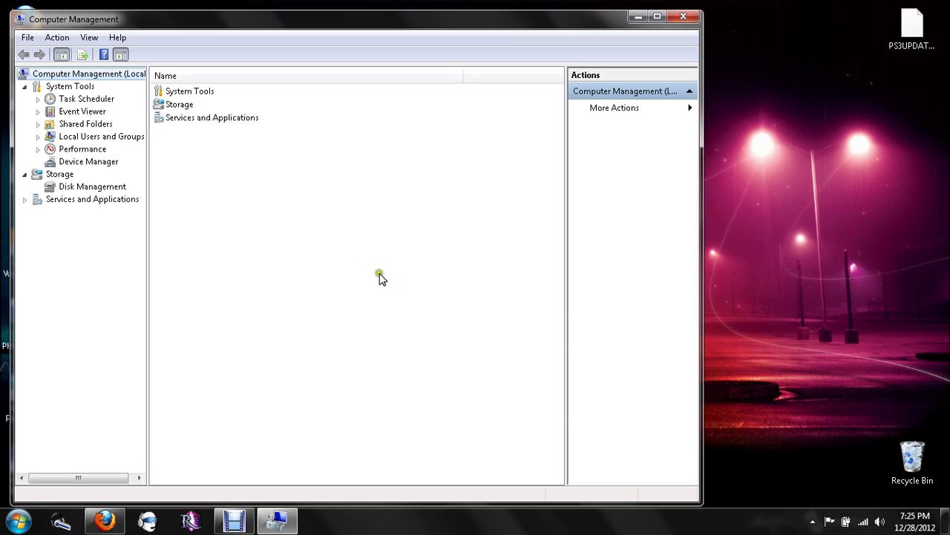
left_click(94, 188)
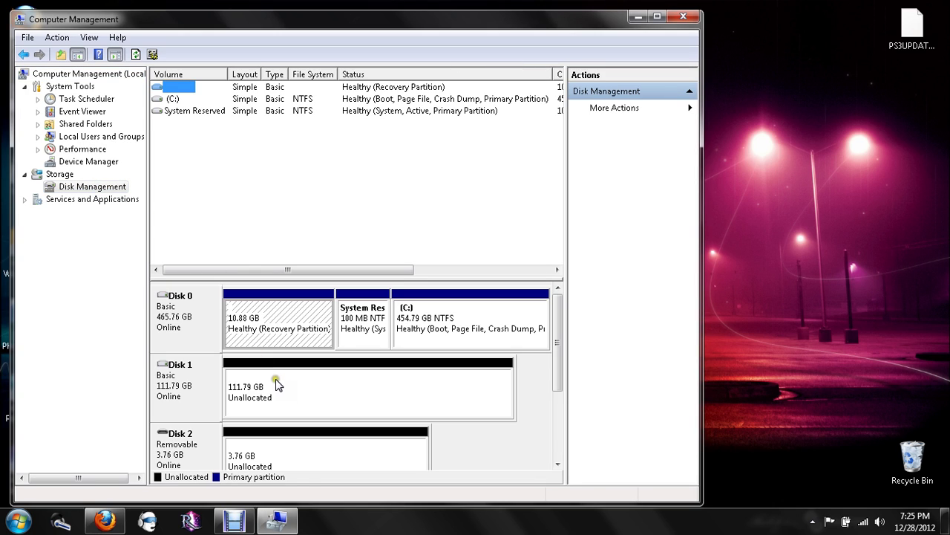
left_click(276, 382)
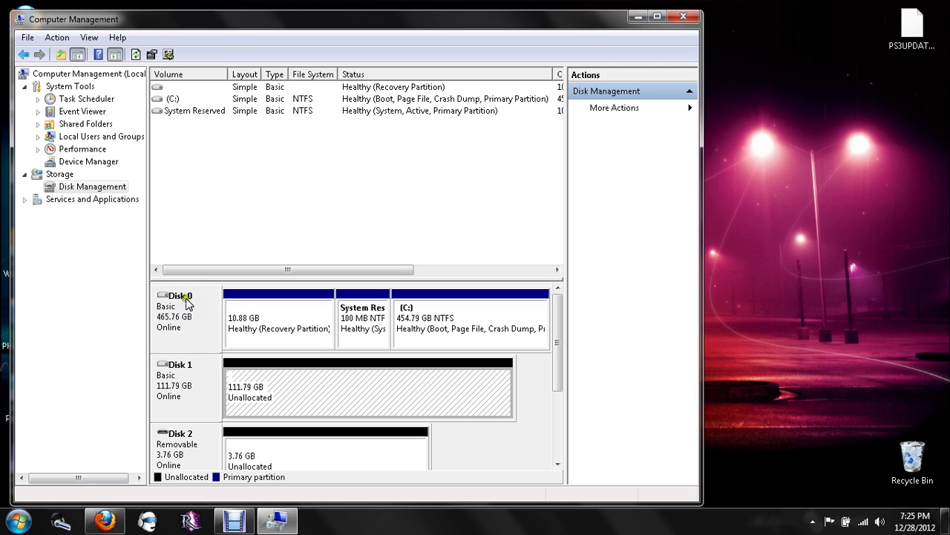
Create a full-size NTFS simple volume, New Volume (D:), on Disk 1 using the default wizard settings.
right_click(338, 389)
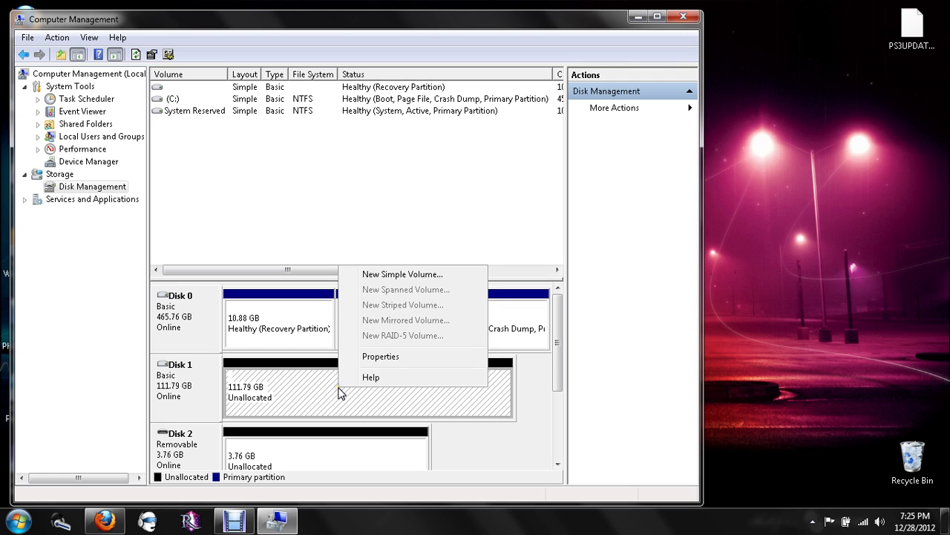
left_click(390, 276)
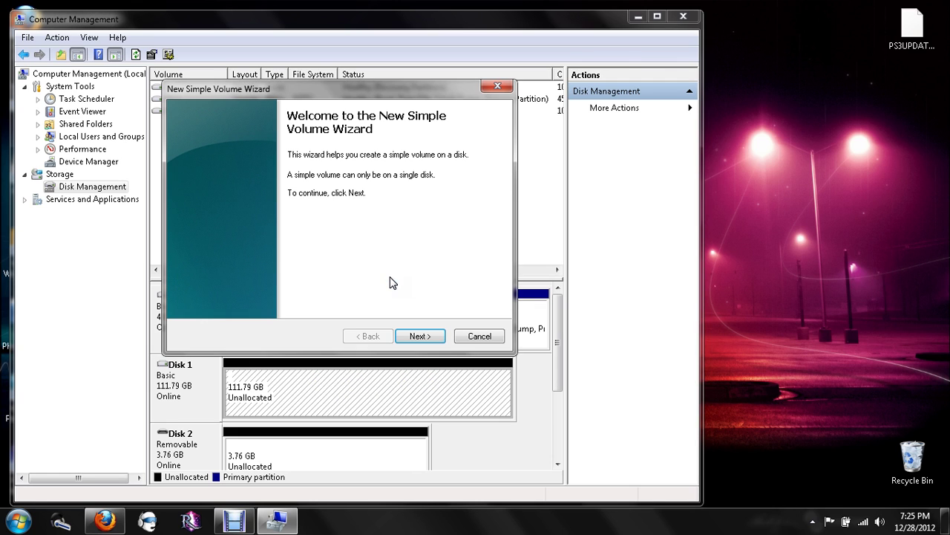
left_click(438, 338)
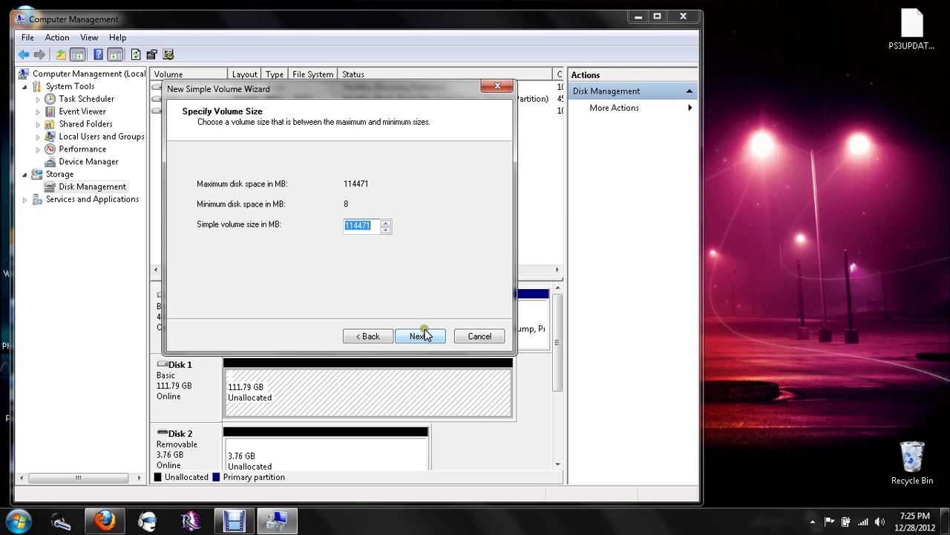
left_click(424, 337)
left_click(424, 338)
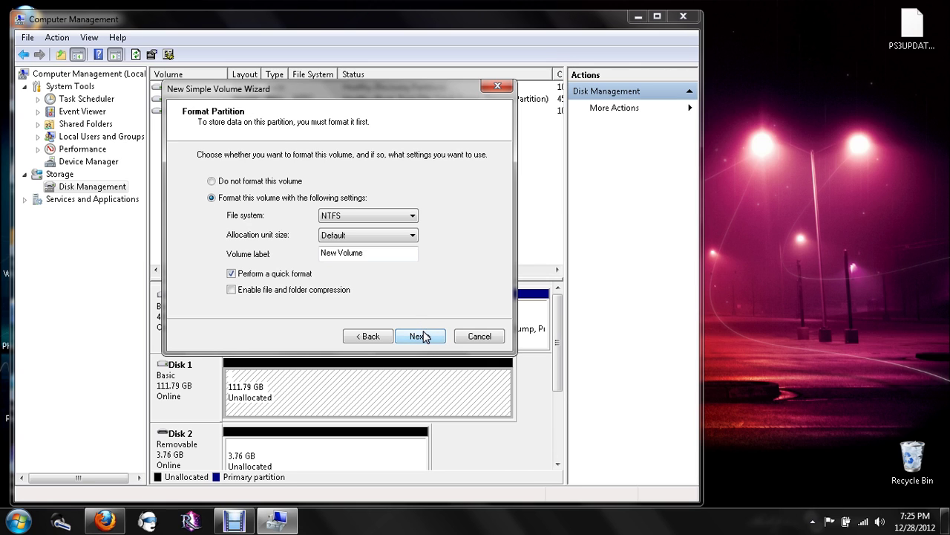
left_click(424, 337)
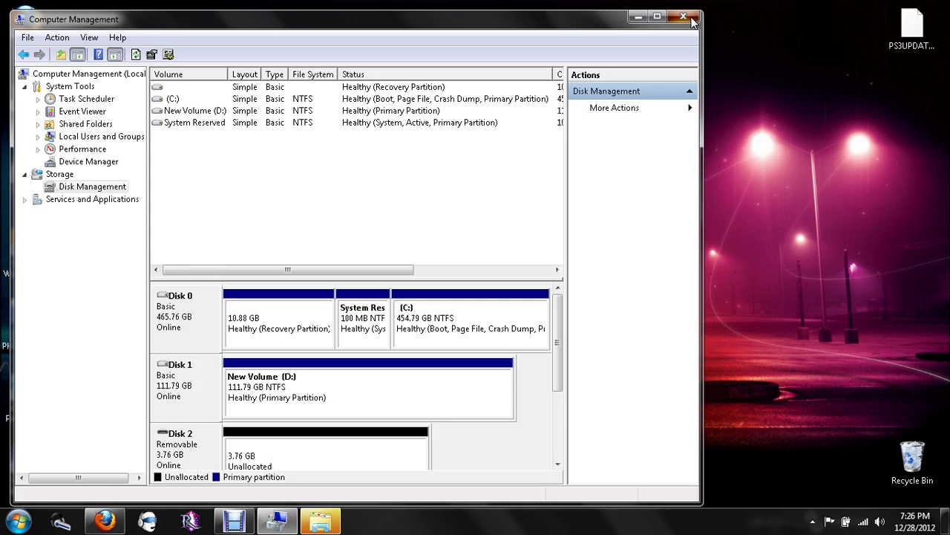
Close Computer Management and AutoPlay, review the MiniTool download page in Firefox, then minimize Firefox.
left_click(684, 16)
left_click(570, 78)
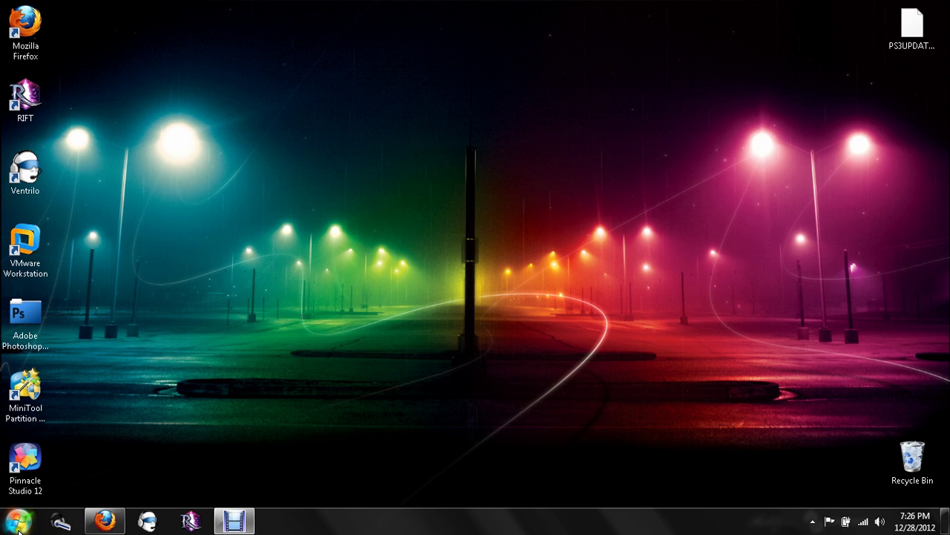
left_click(132, 399)
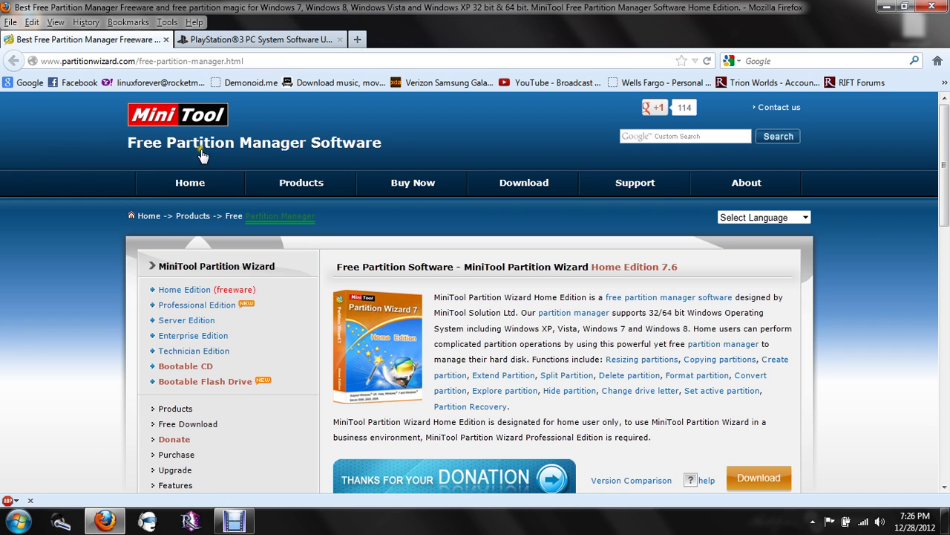
scroll(219, 201, "down", 2)
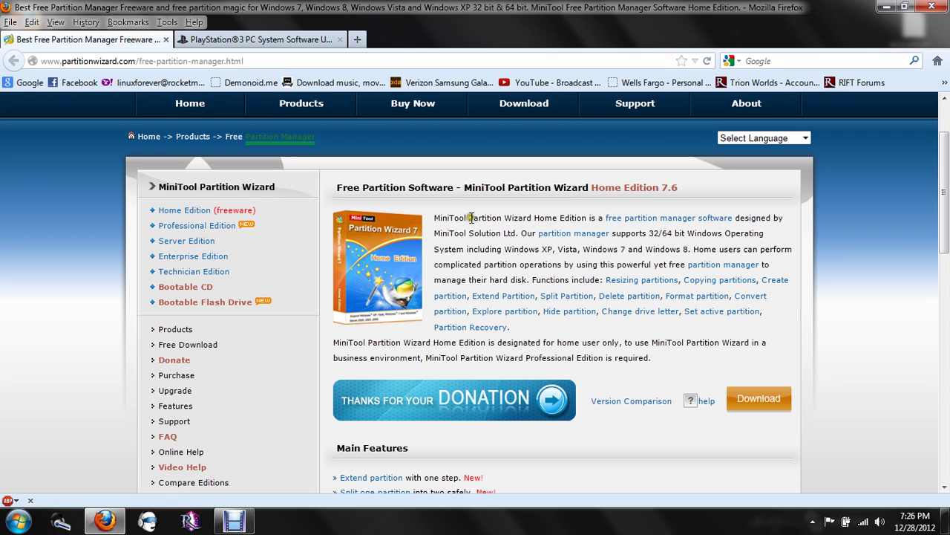
scroll(134, 267, "up", 2)
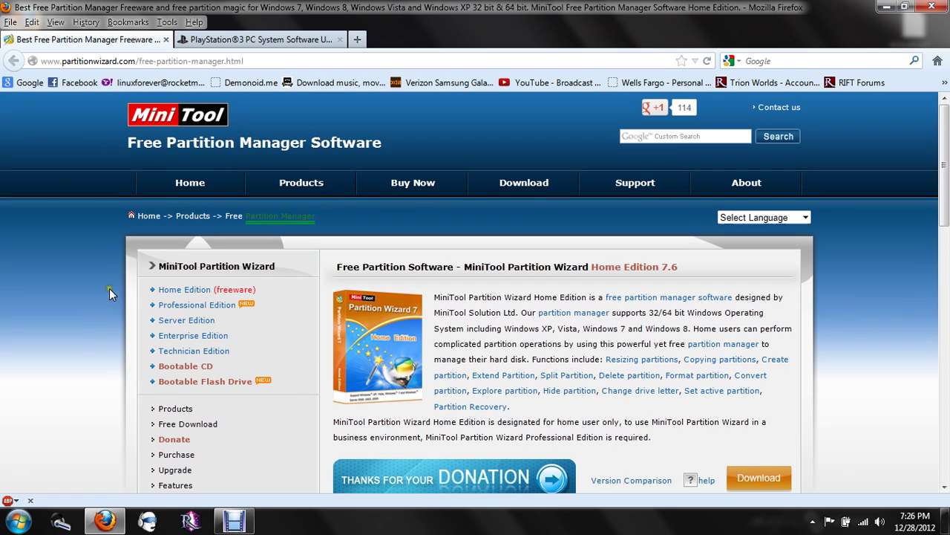
left_click(889, 6)
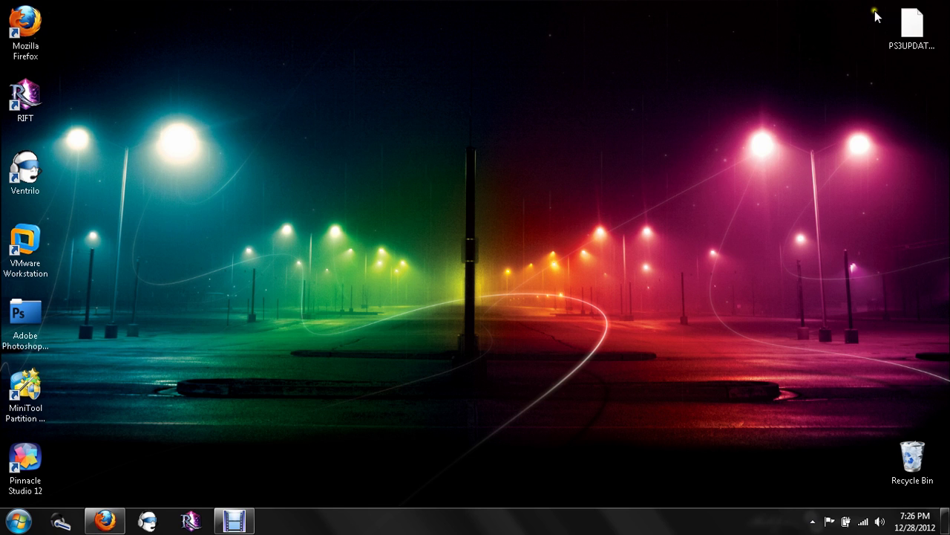
Run MiniTool Partition Wizard as administrator, decline the update, and maximize its window.
right_click(26, 390)
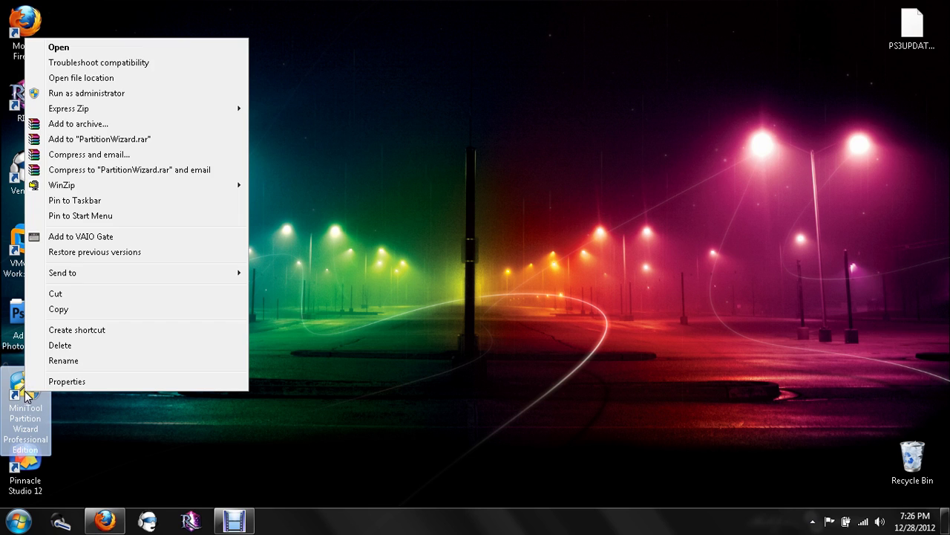
left_click(93, 93)
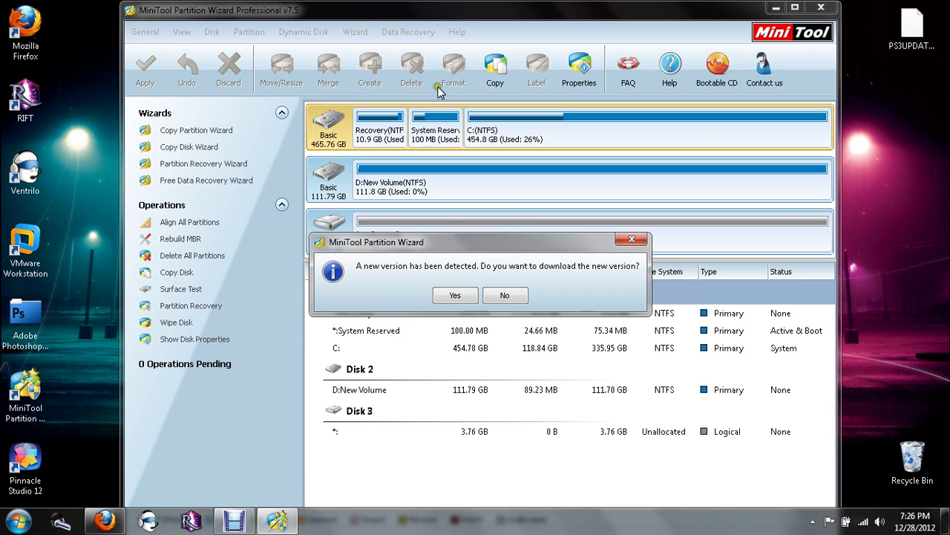
left_click(505, 299)
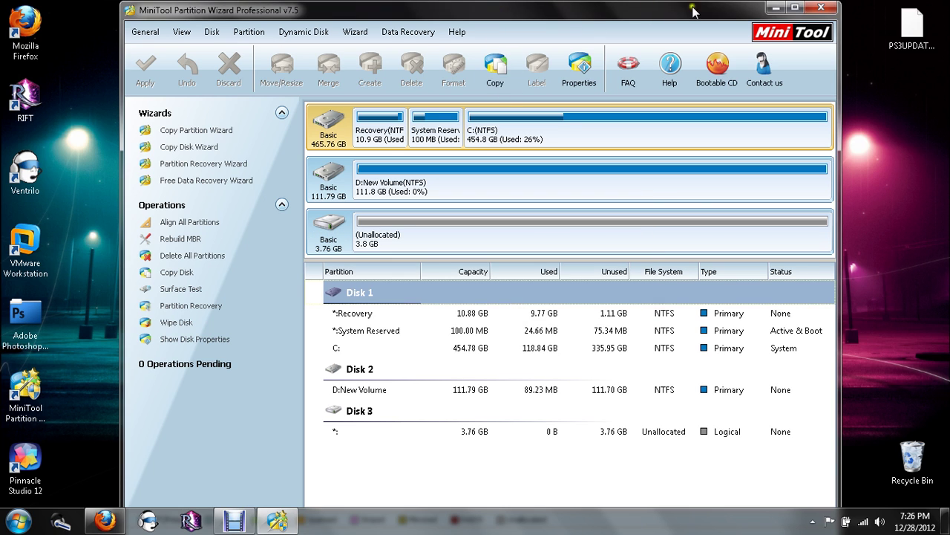
left_click(794, 9)
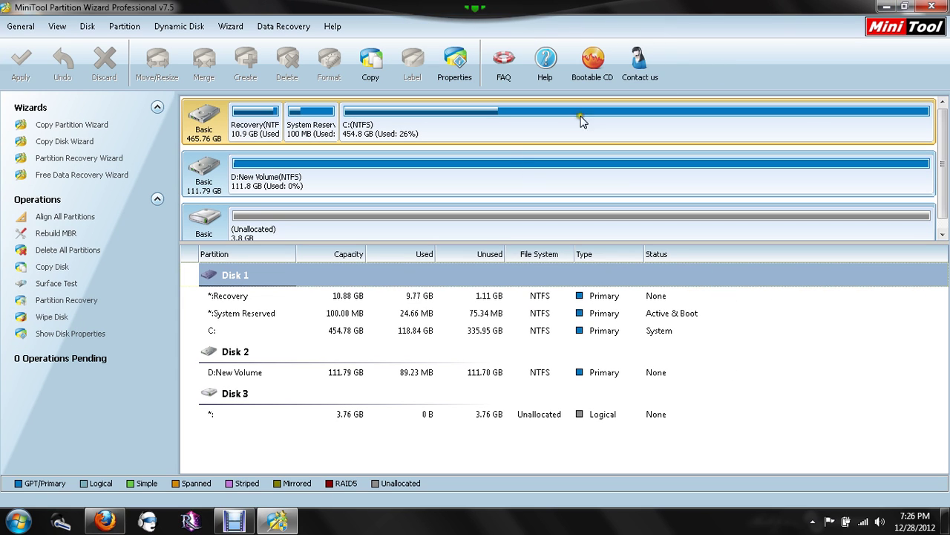
Delete Disk 2's D: New Volume, apply the change, and select the freed 111.79 GB unallocated space.
left_click(288, 383)
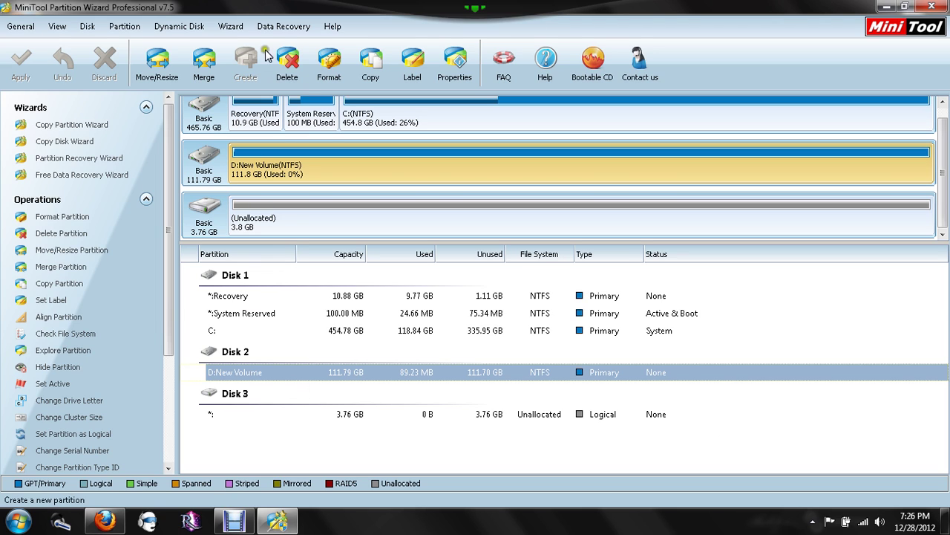
left_click(290, 72)
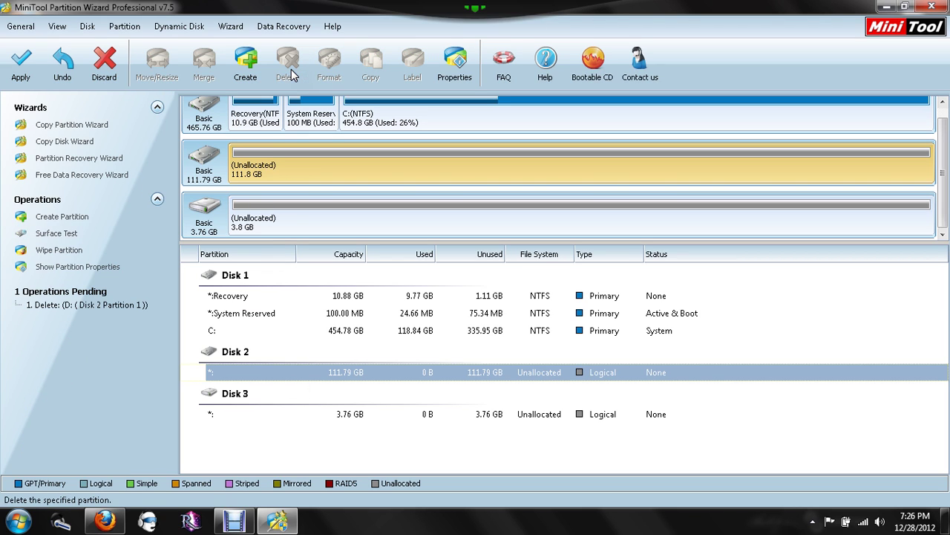
left_click(21, 66)
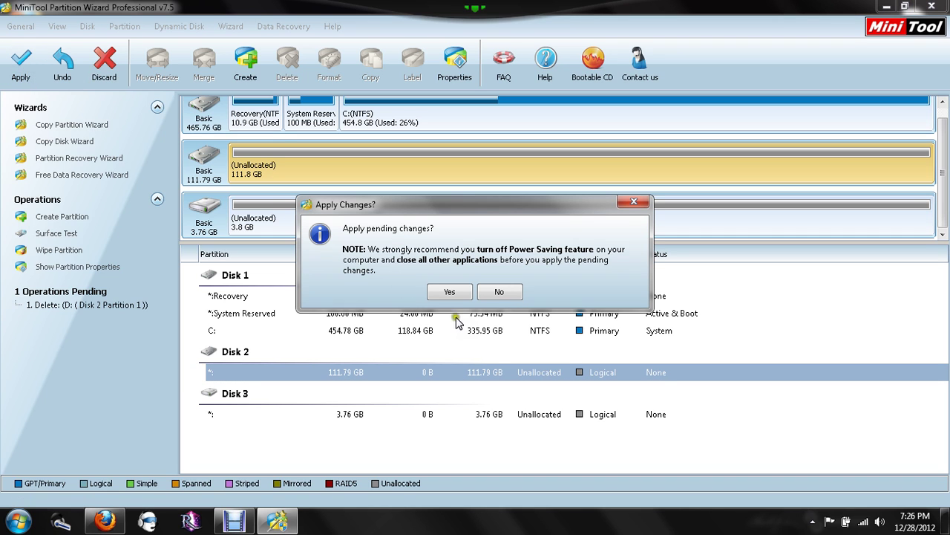
left_click(450, 292)
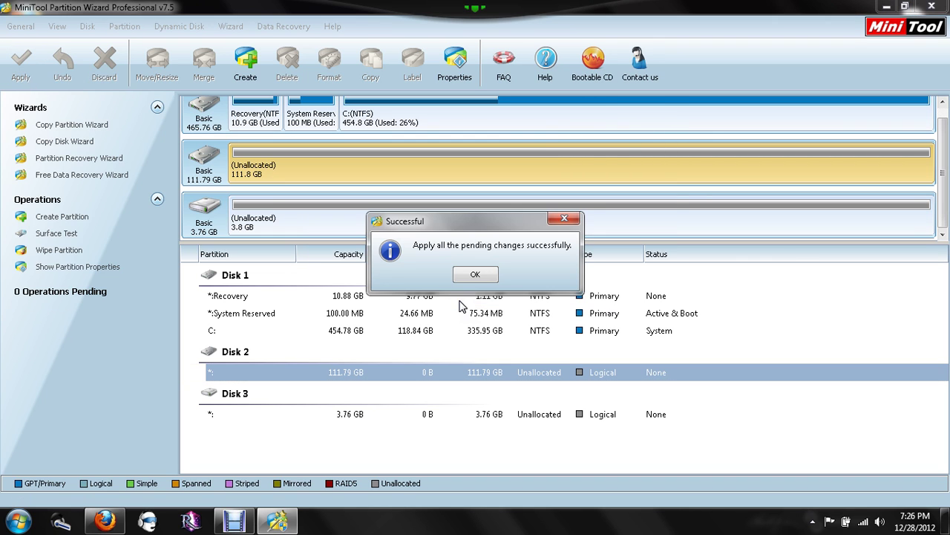
left_click(476, 275)
left_click(342, 373)
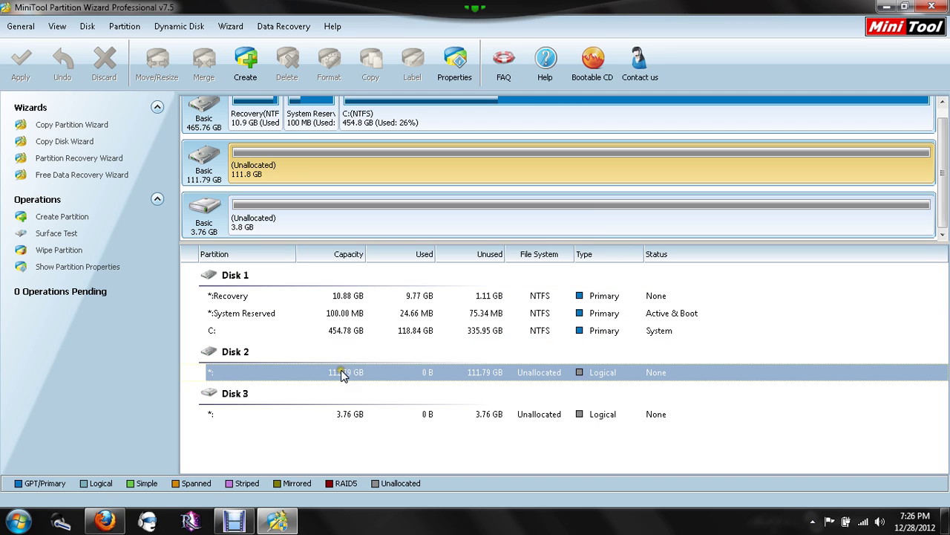
Define a 111.79 GB primary FAT32 partition labelled PS3 with drive letter E: on Disk 2.
left_click(242, 65)
left_click(421, 184)
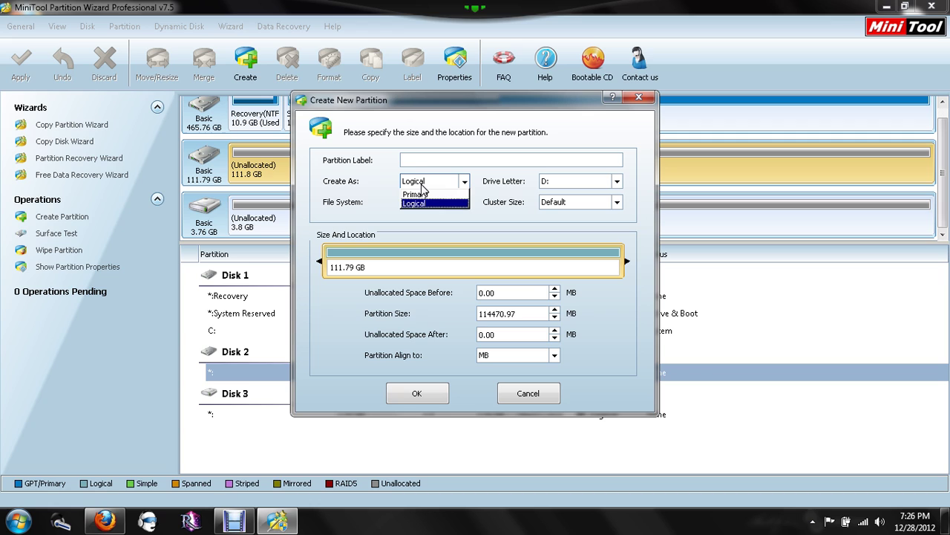
left_click(431, 194)
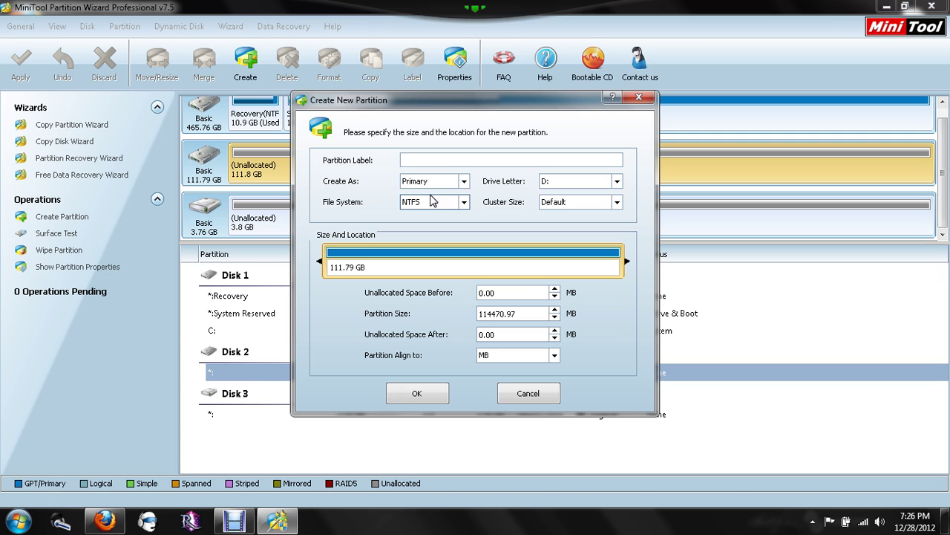
left_click(435, 202)
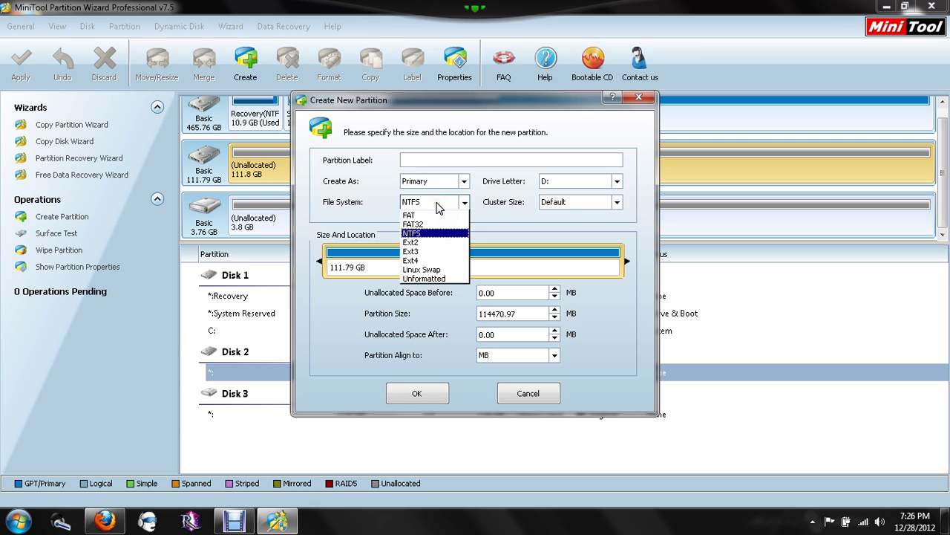
left_click(435, 225)
left_click(581, 182)
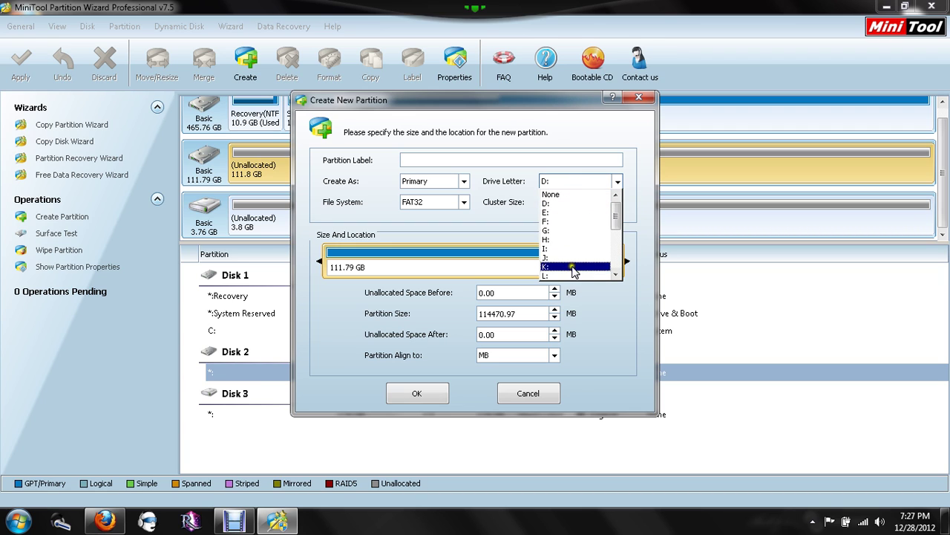
left_click(582, 213)
type("PS3")
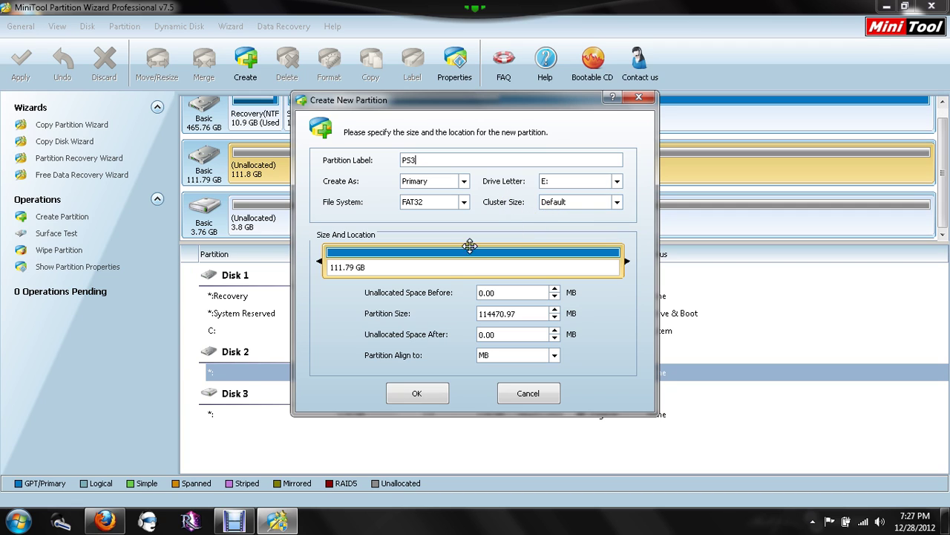
left_click(427, 402)
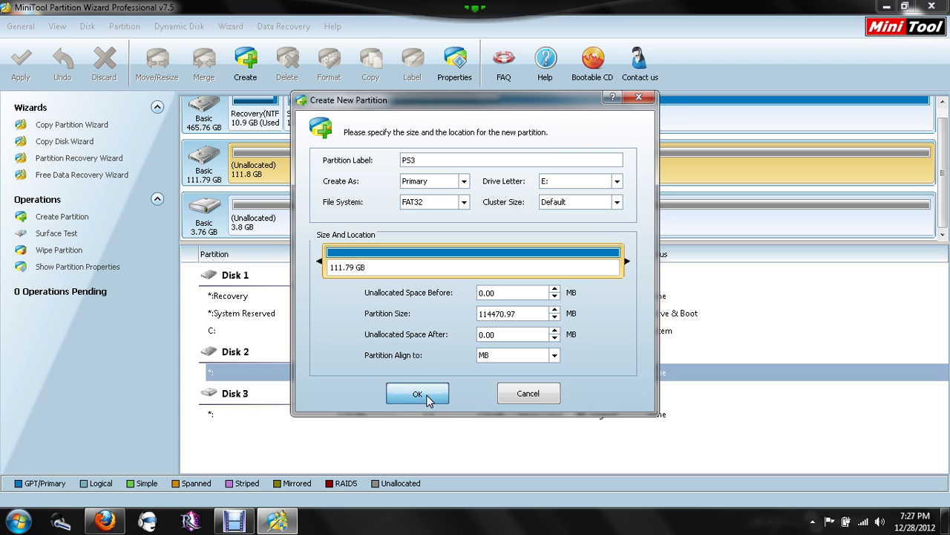
Apply the pending E: PS3 partition, then begin a new partition in Disk 3's unallocated space.
left_click(20, 63)
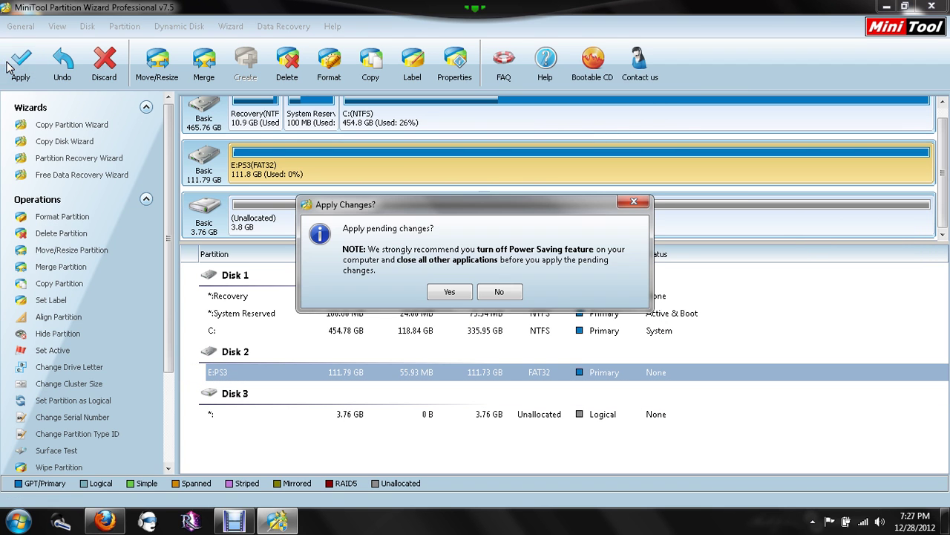
left_click(449, 294)
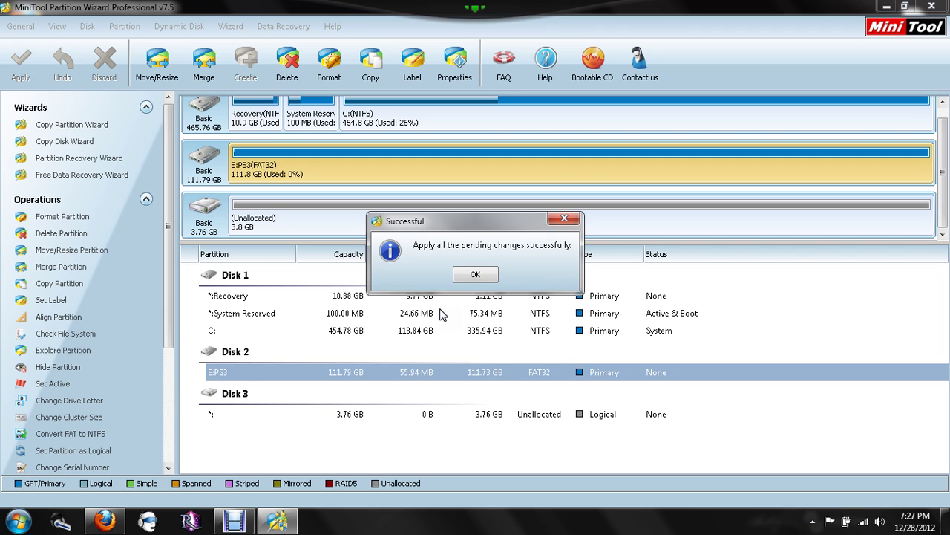
left_click(479, 280)
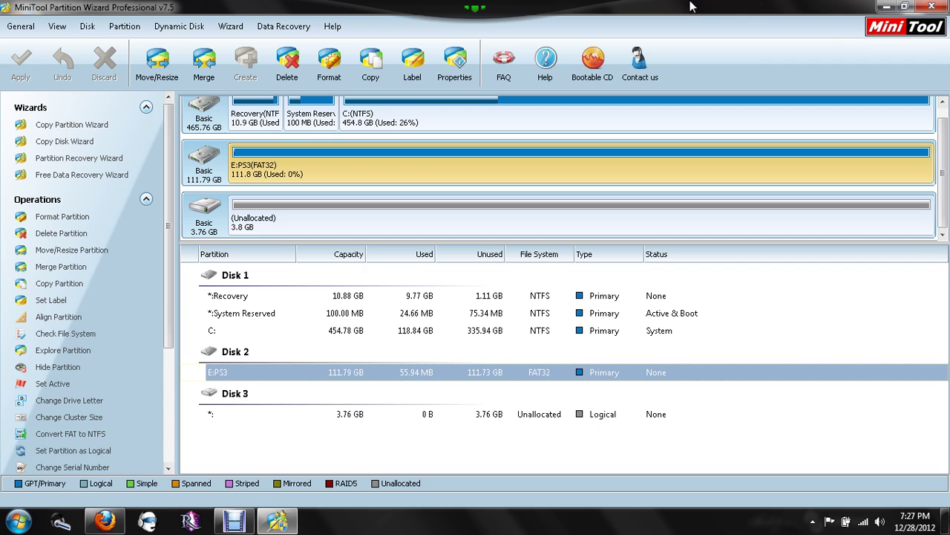
left_click(311, 422)
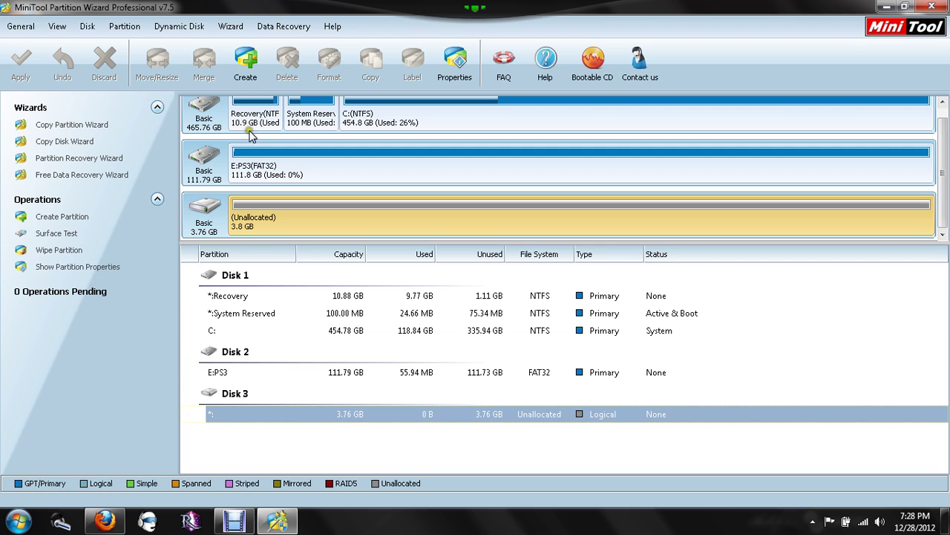
left_click(249, 61)
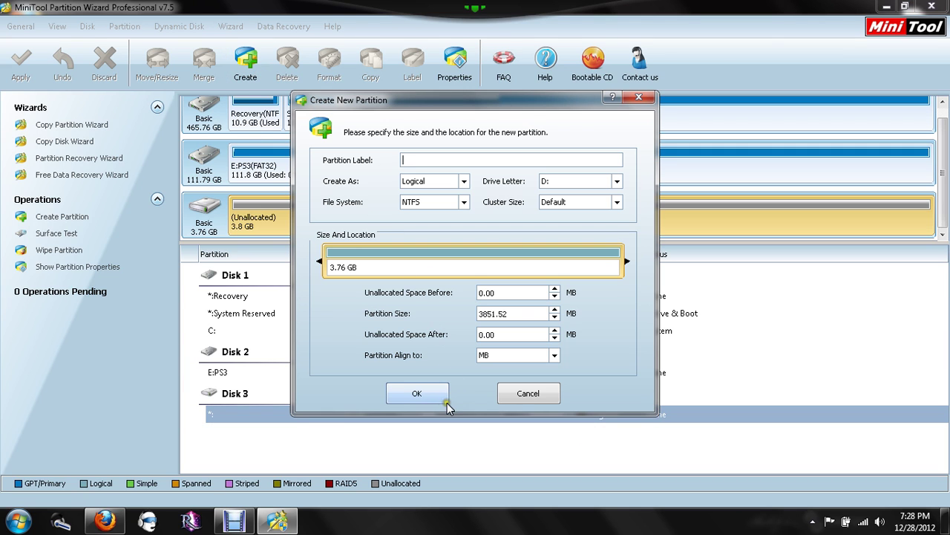
Set Disk 3's 3.76 GB partition to primary, FAT32, drive letter K:, and start editing its label.
left_click(431, 181)
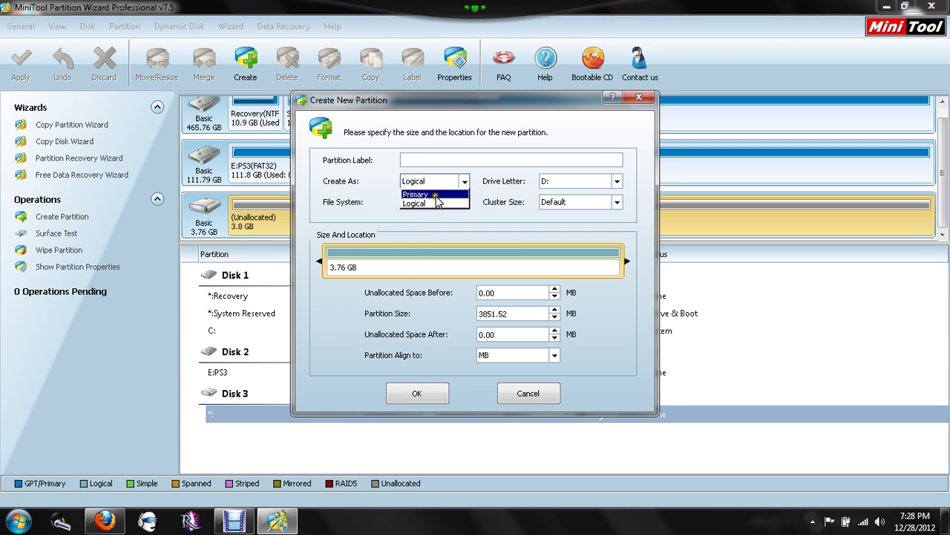
left_click(436, 194)
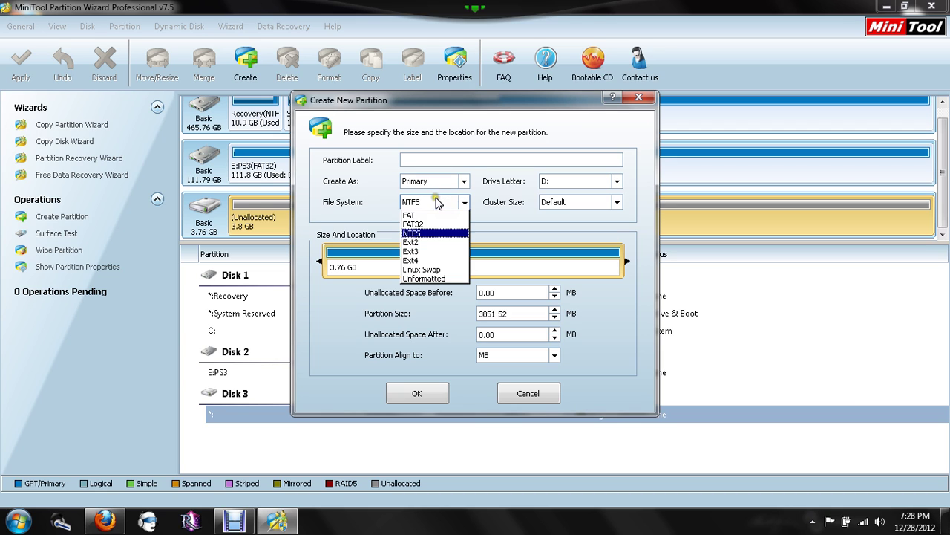
left_click(441, 223)
left_click(579, 182)
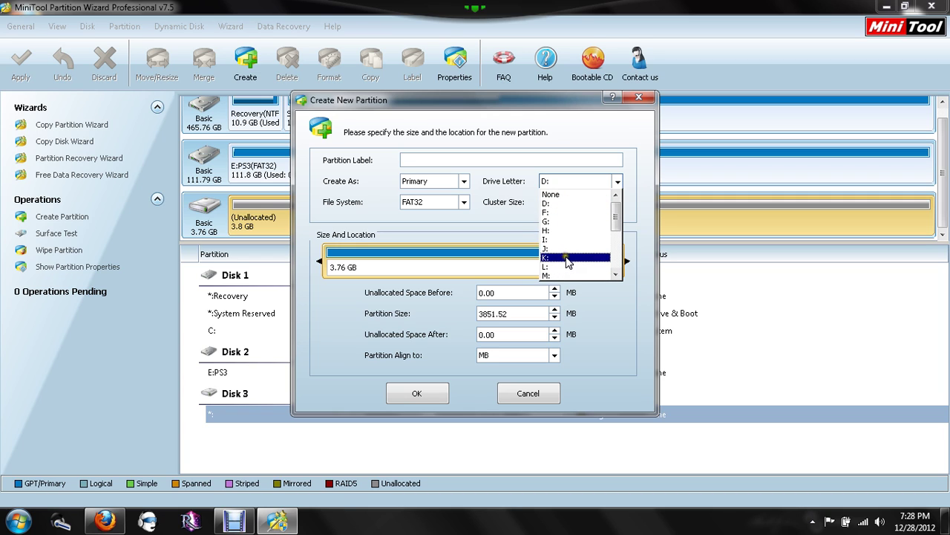
left_click(567, 258)
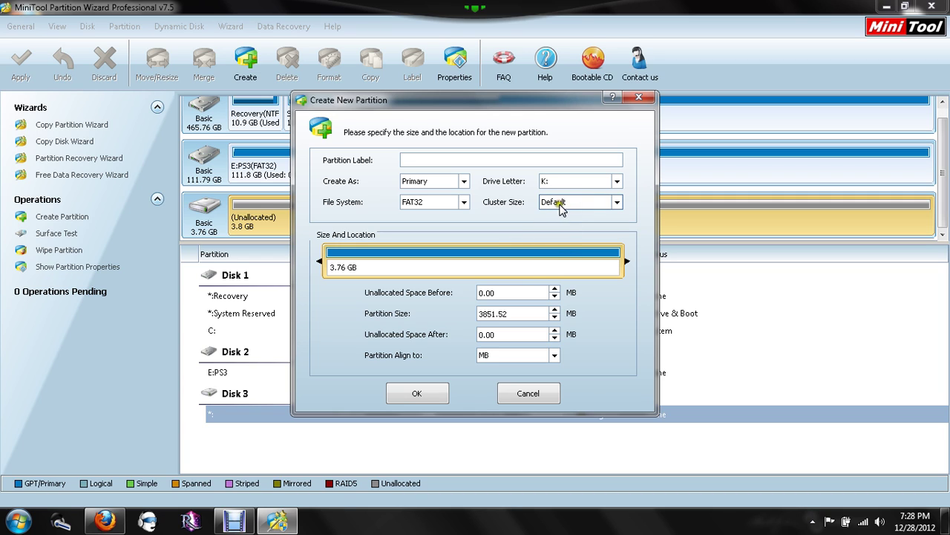
left_click(491, 159)
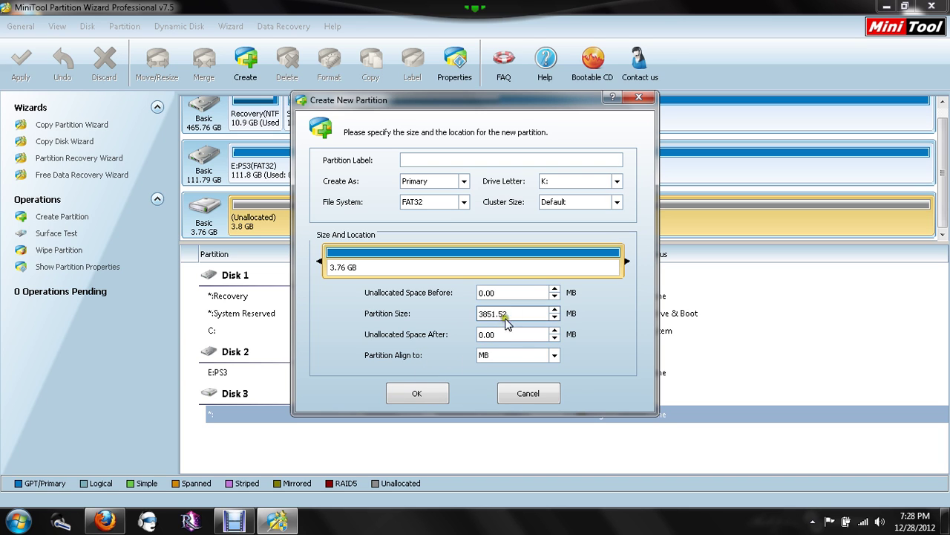
Confirm and apply the K: FAT32 partition on Disk 3, then close Partition Wizard.
left_click(432, 395)
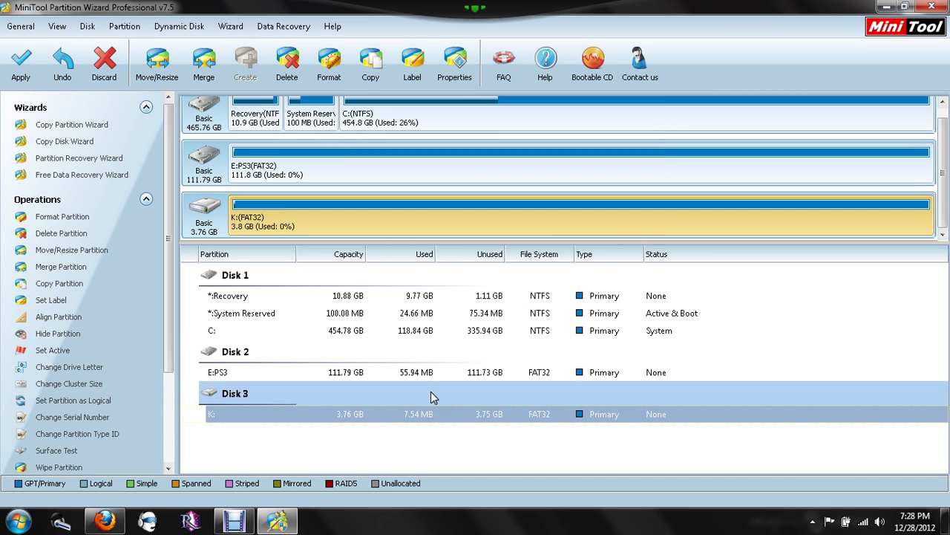
left_click(21, 63)
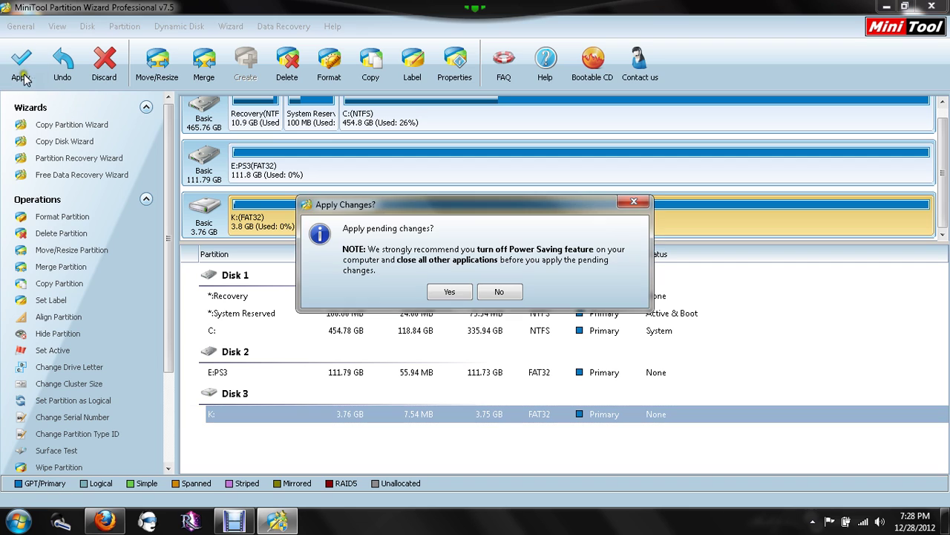
left_click(449, 292)
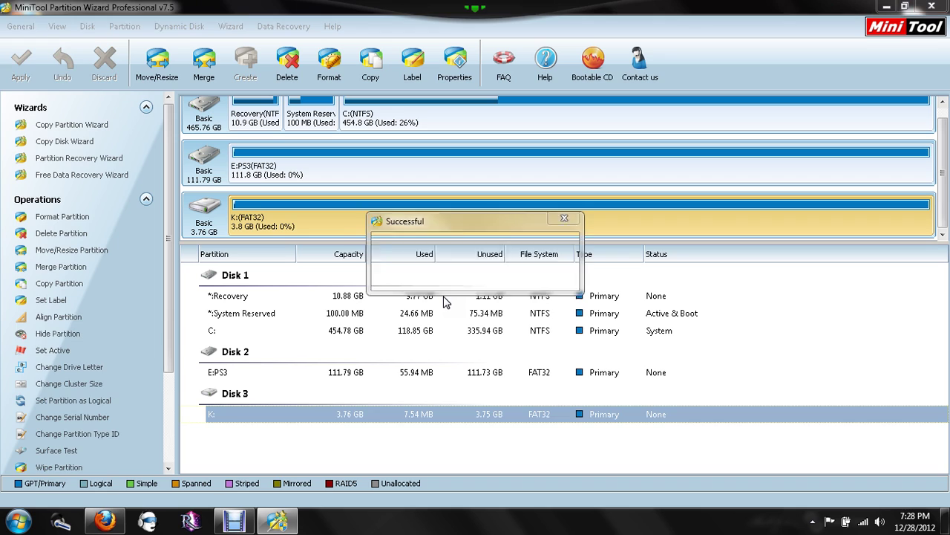
left_click(475, 280)
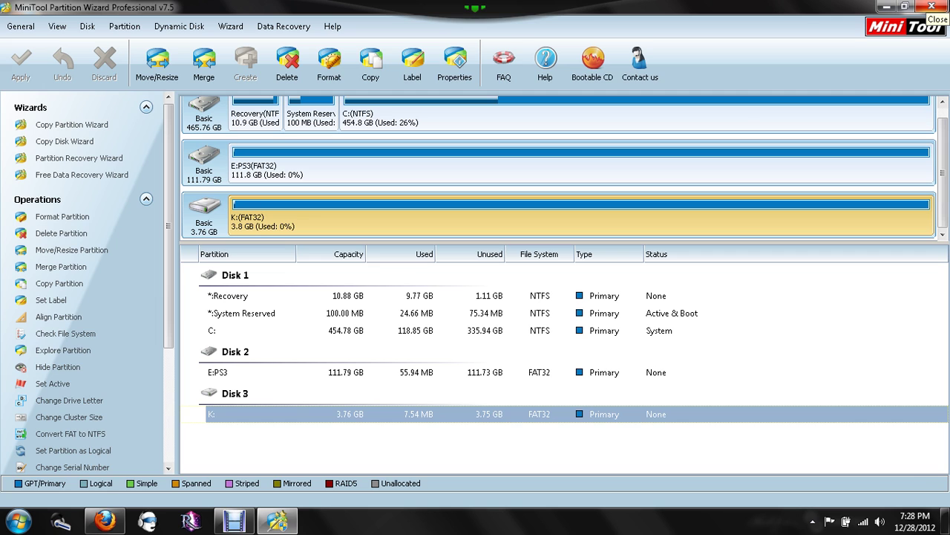
left_click(932, 8)
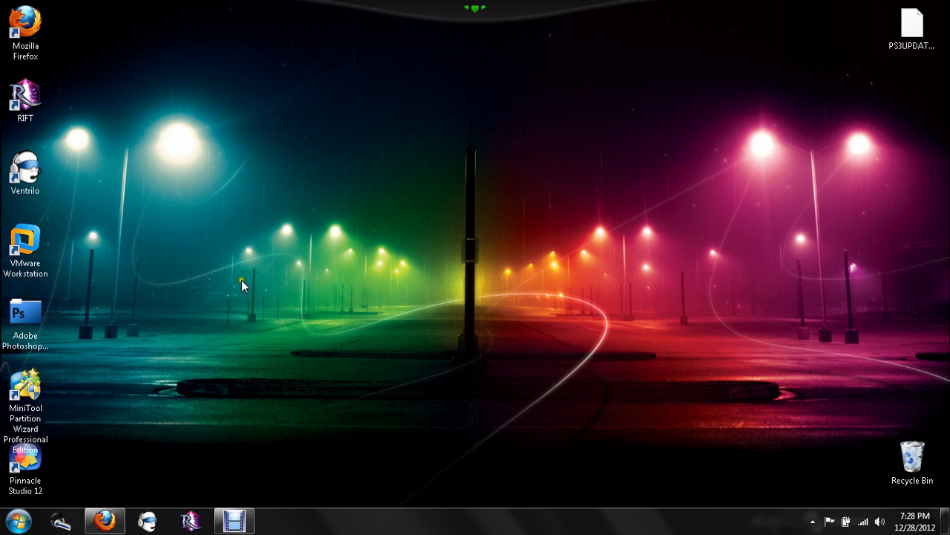
Create a new desktop folder named PS3 and open it.
right_click(341, 274)
mouse_move(401, 429)
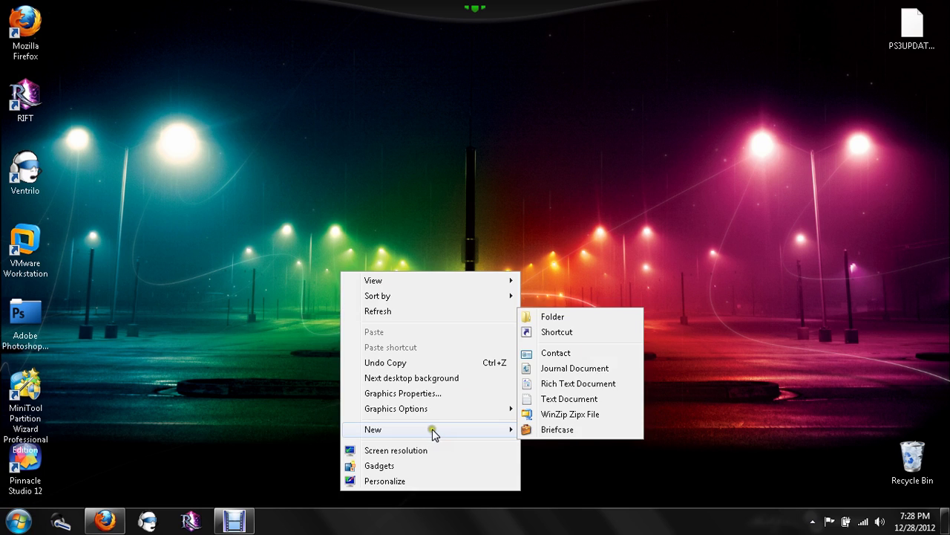
left_click(580, 320)
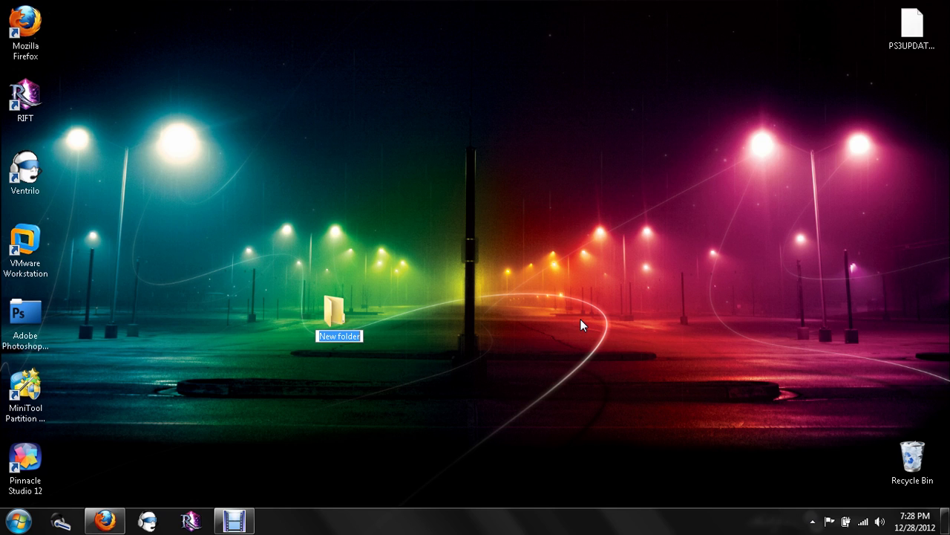
type("PS")
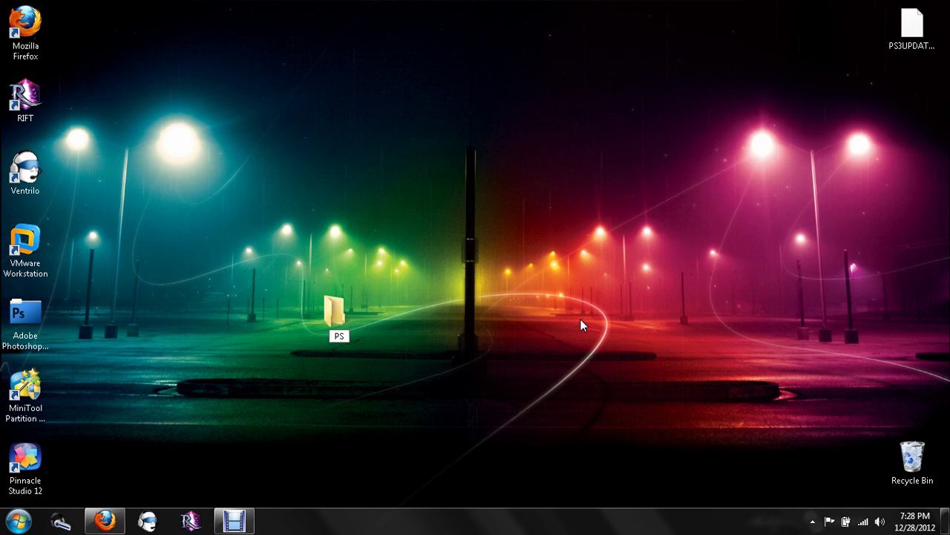
type("3")
key("Return")
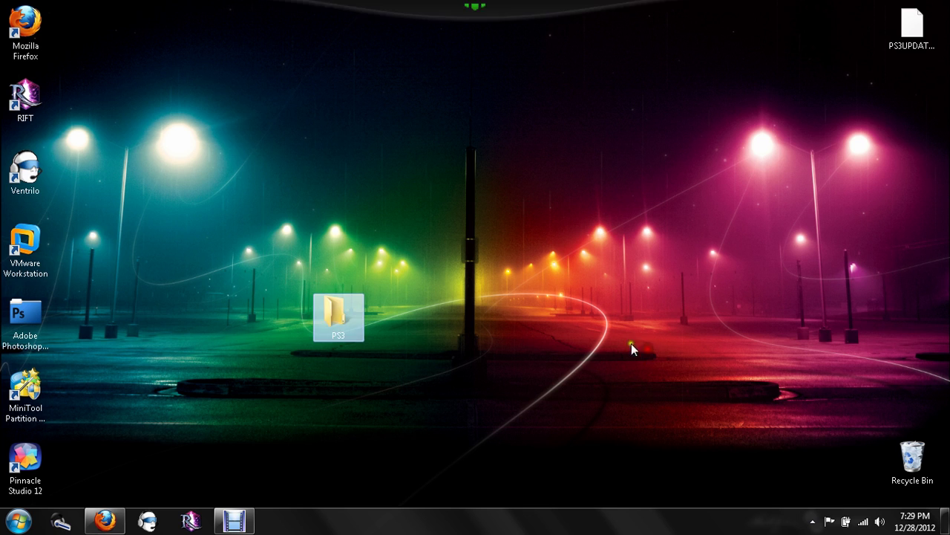
double_click(333, 312)
Create an UPDATE subfolder inside PS3, open it, and reposition the window.
left_click(412, 266)
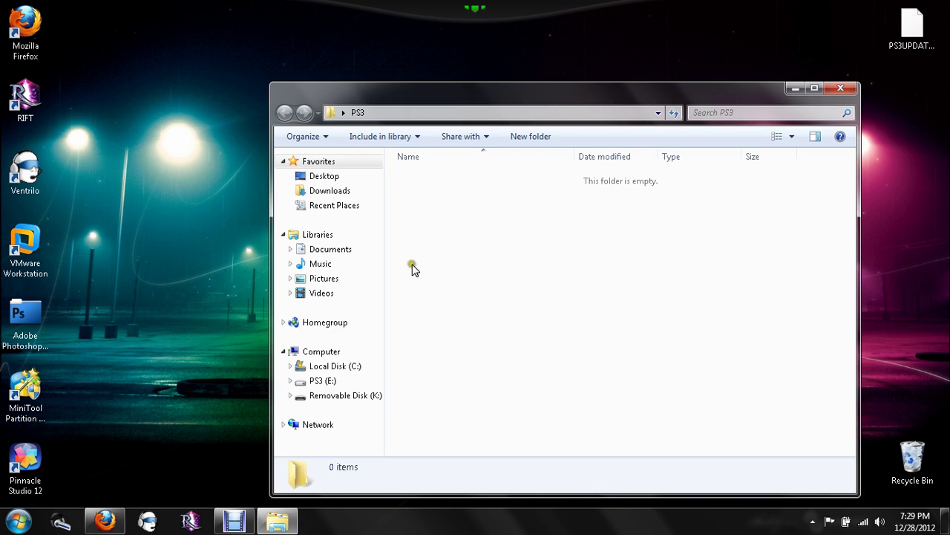
right_click(435, 249)
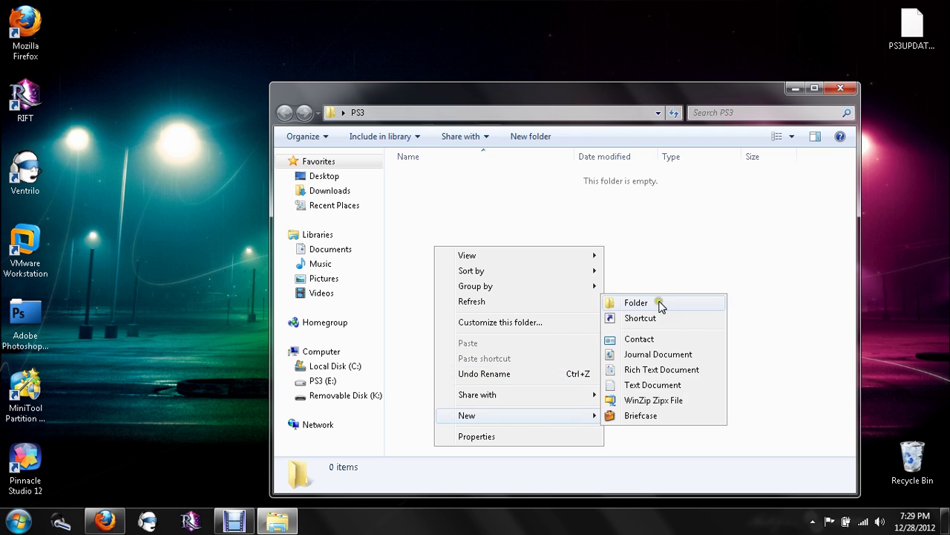
left_click(659, 302)
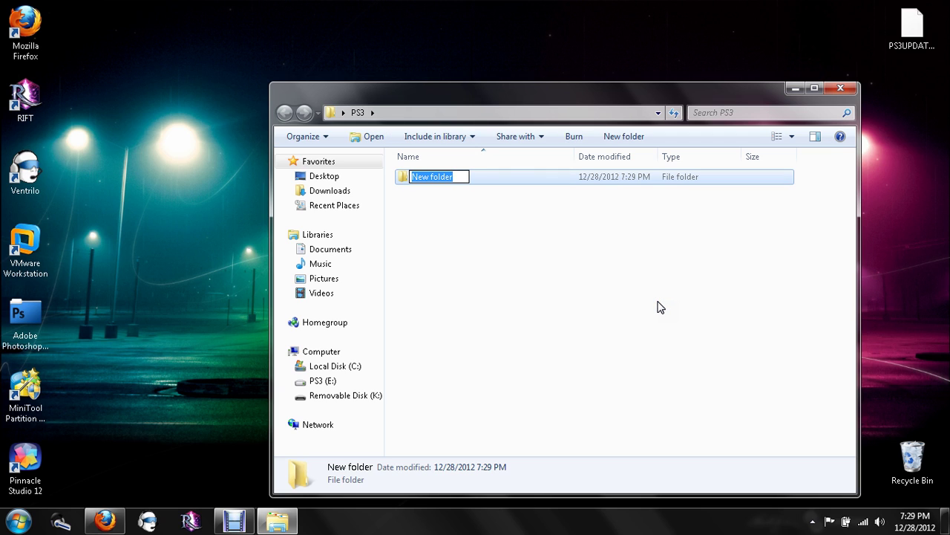
type("UPD")
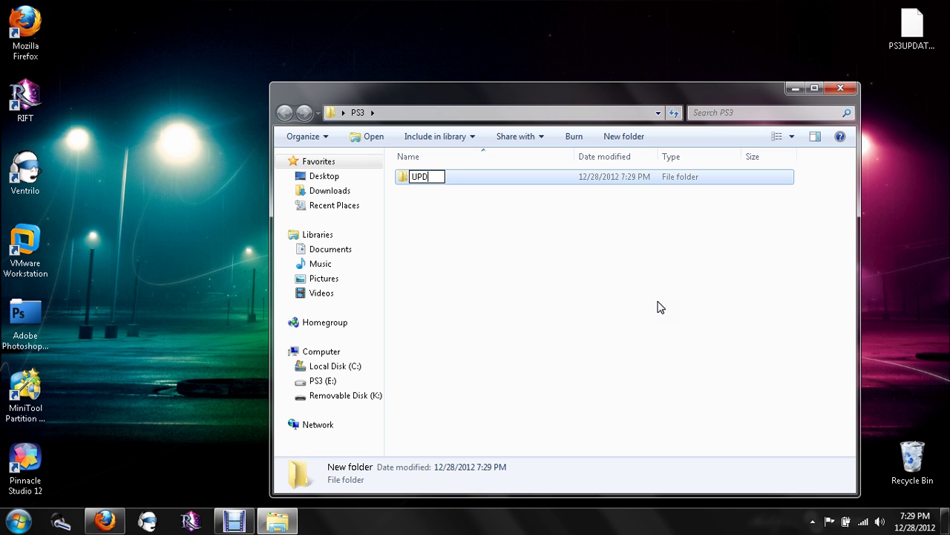
type("ATE")
left_click(666, 237)
double_click(445, 178)
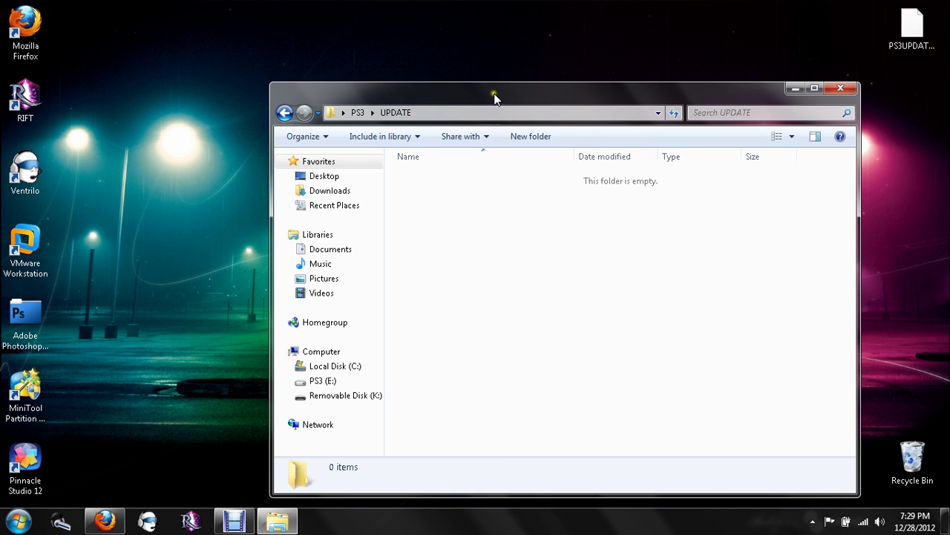
left_click_drag(493, 93, 401, 58)
left_click(701, 53)
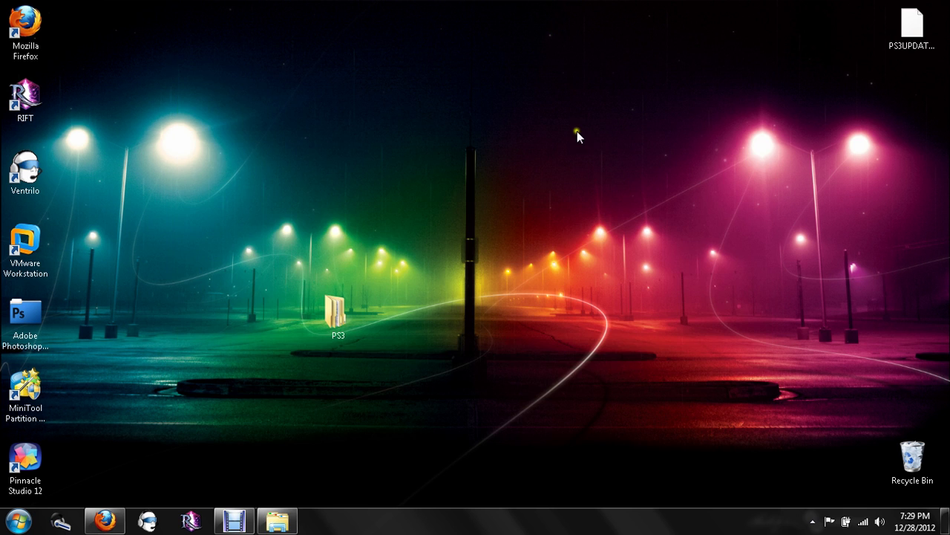
left_click(105, 521)
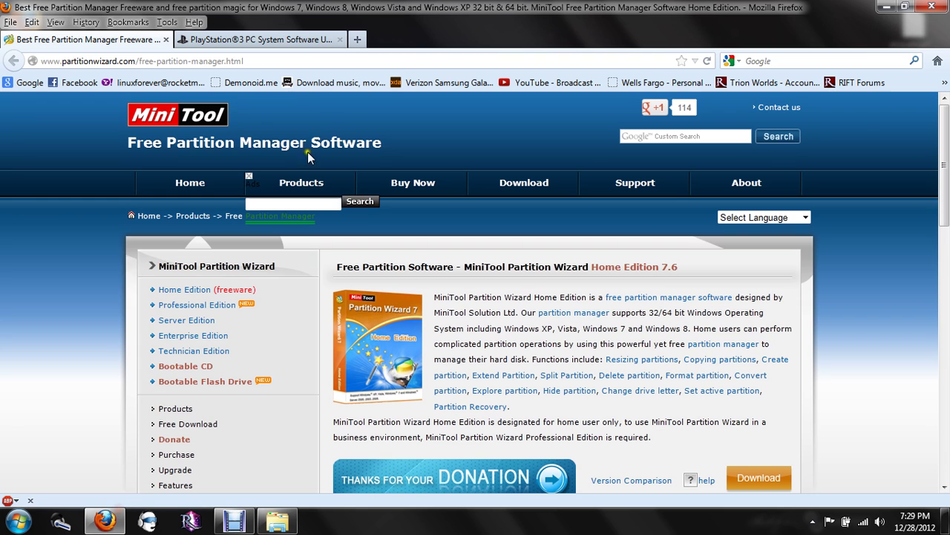
left_click(271, 39)
scroll(314, 218, "down", 4)
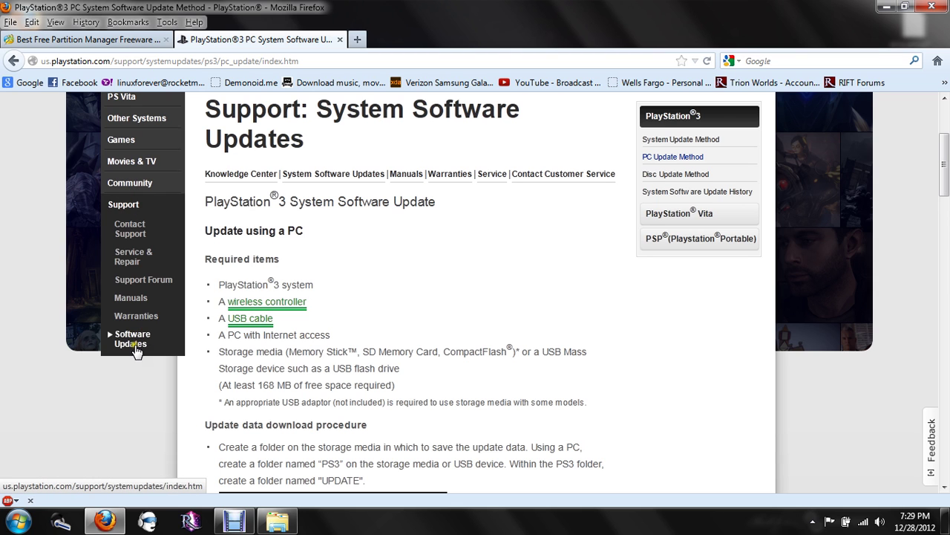
scroll(378, 341, "down", 7)
scroll(378, 342, "down", 1)
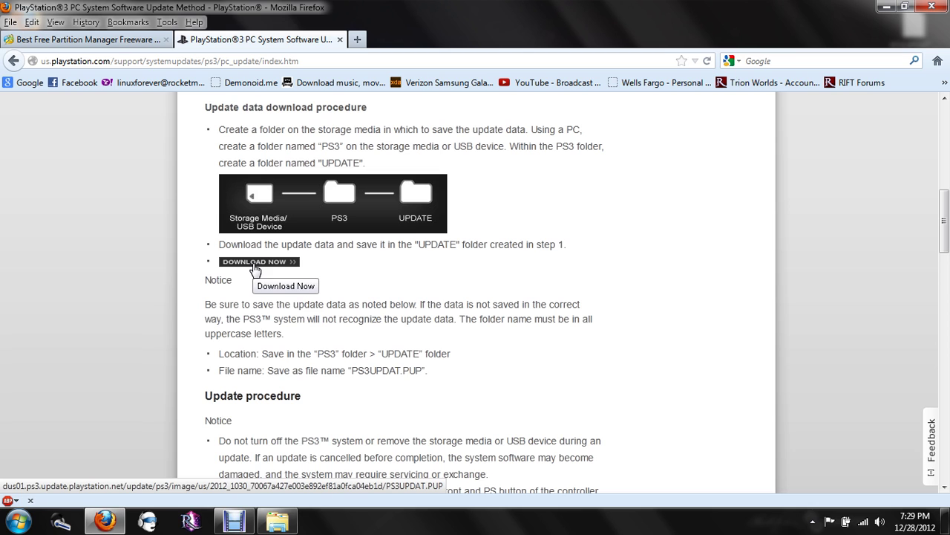
left_click(886, 7)
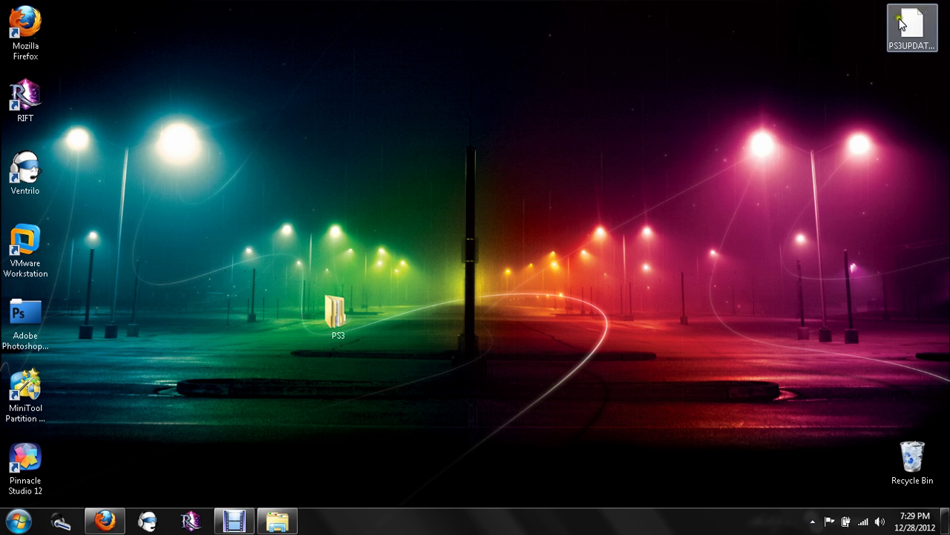
Move PS3UPDAT.PUP from the desktop into the PS3\UPDATE folder.
left_click_drag(914, 26, 928, 17)
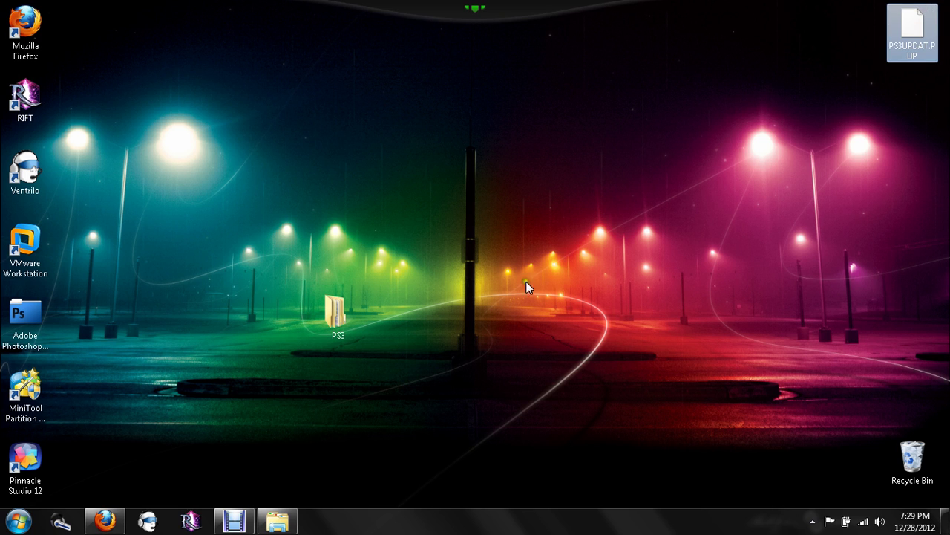
left_click_drag(928, 17, 333, 315)
double_click(333, 314)
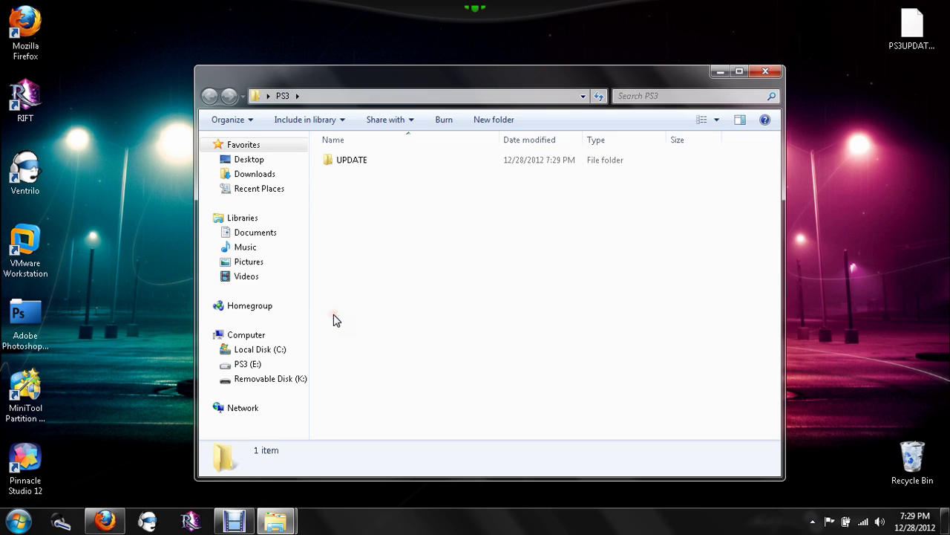
double_click(343, 163)
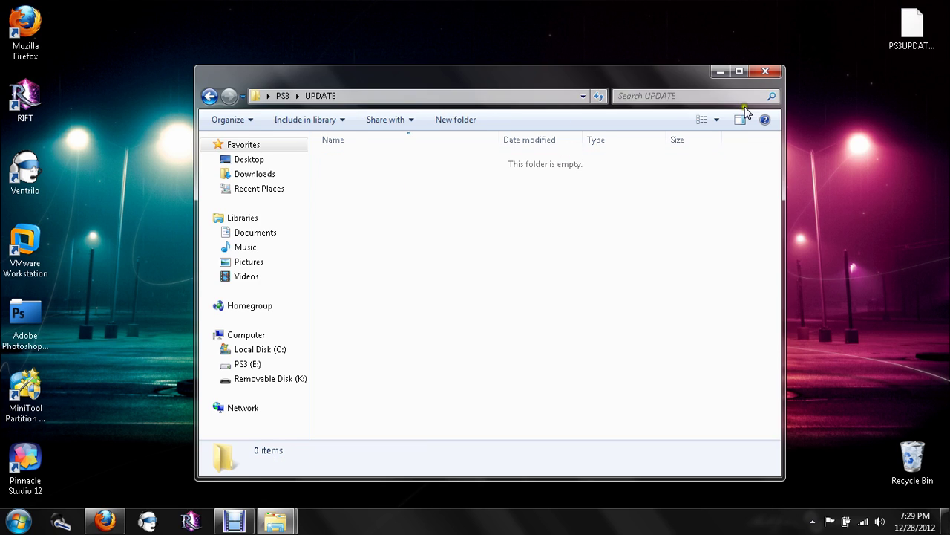
mouse_move(913, 26)
left_mouse_down()
mouse_move(849, 106)
mouse_move(499, 255)
left_mouse_up()
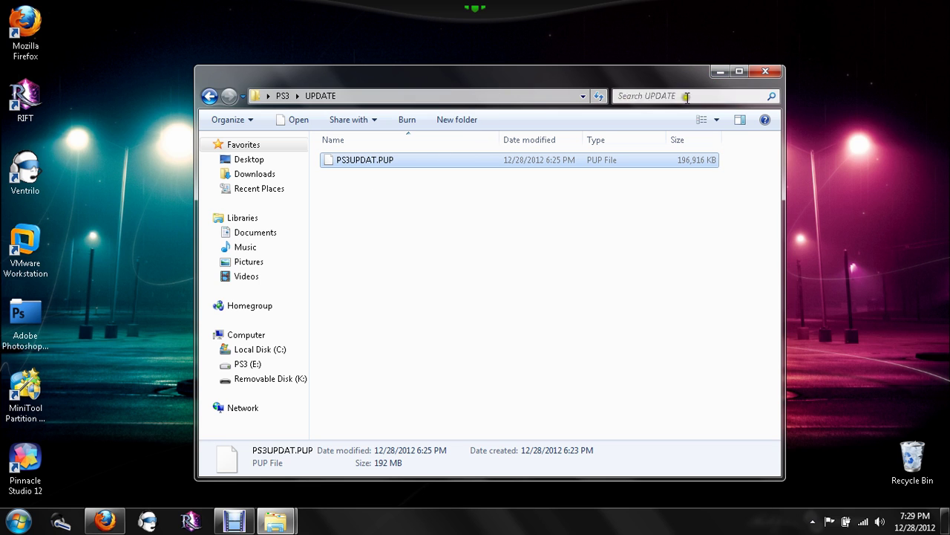
Copy the desktop PS3 folder onto Removable Disk (K:), docked on the right half.
left_click(717, 72)
left_click(19, 521)
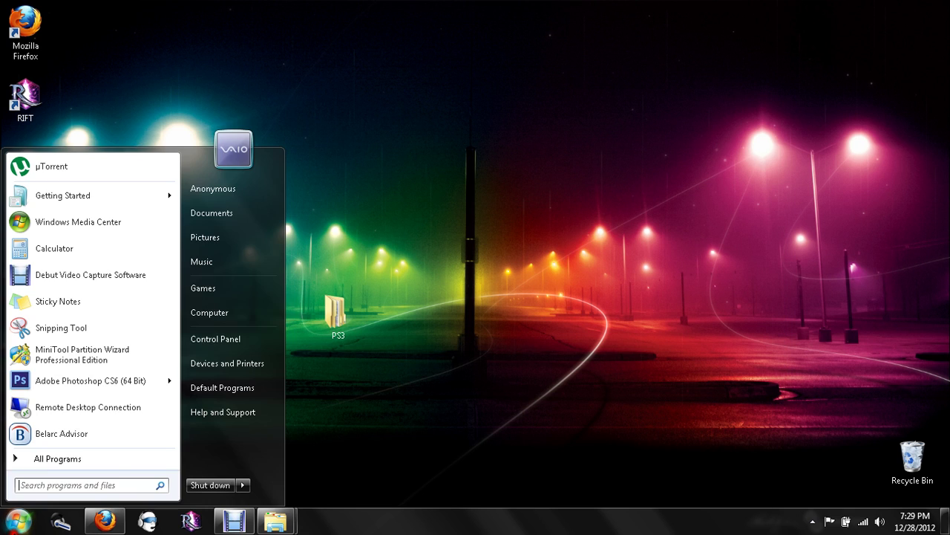
left_click(239, 319)
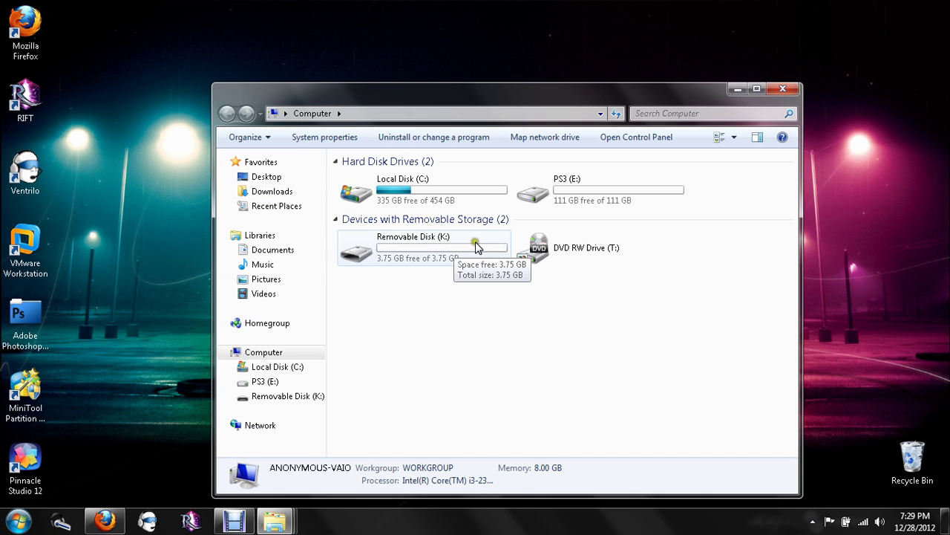
double_click(474, 246)
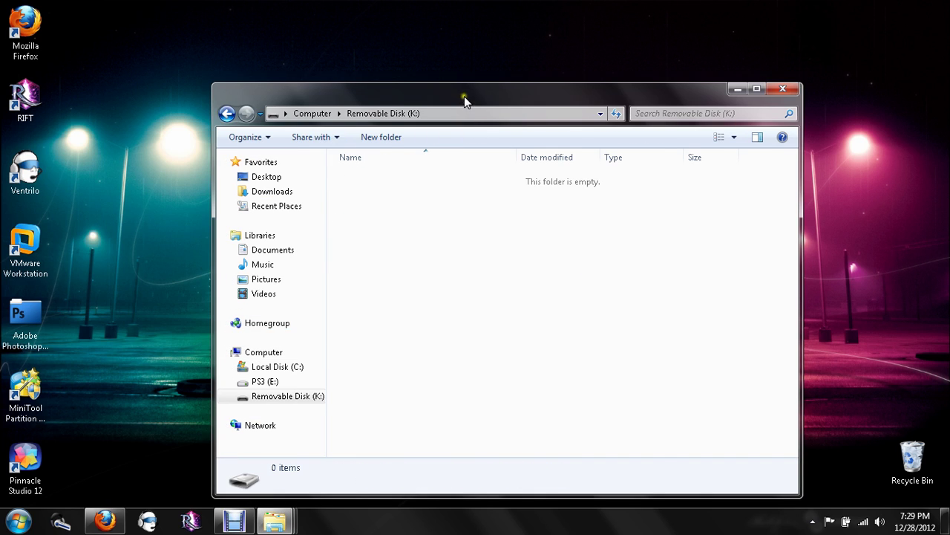
key("super+Right")
left_click_drag(334, 314, 772, 212)
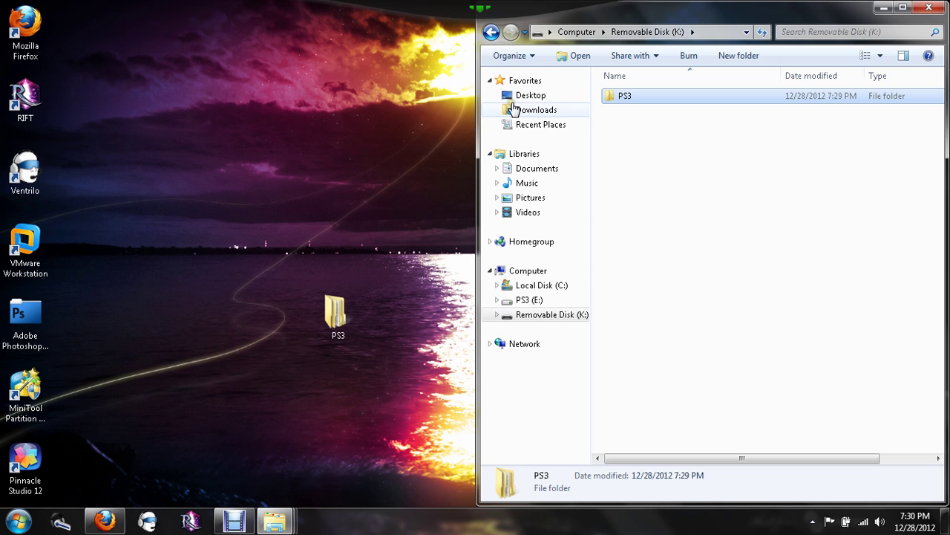
Close the Removable Disk (K:) window and move the desktop PS3 folder beside the Recycle Bin.
left_click(931, 10)
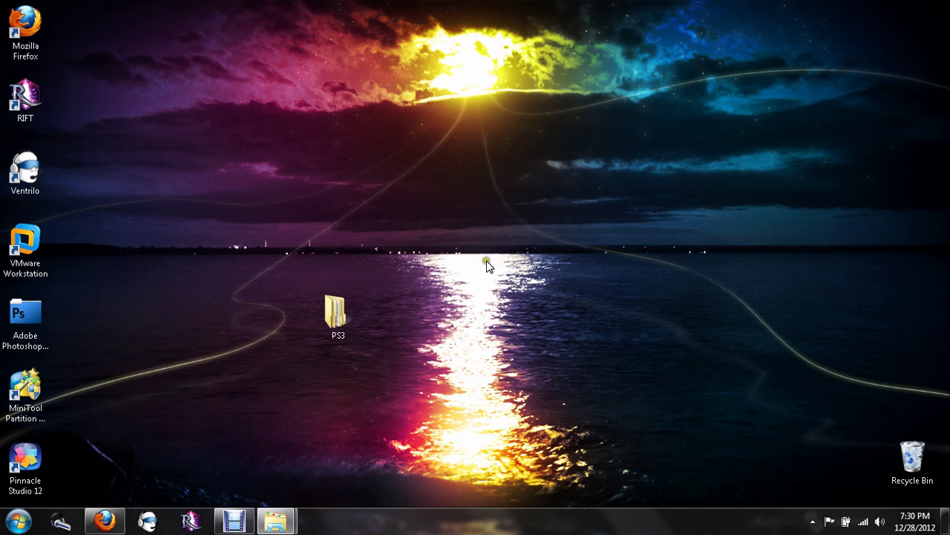
left_click_drag(336, 313, 924, 386)
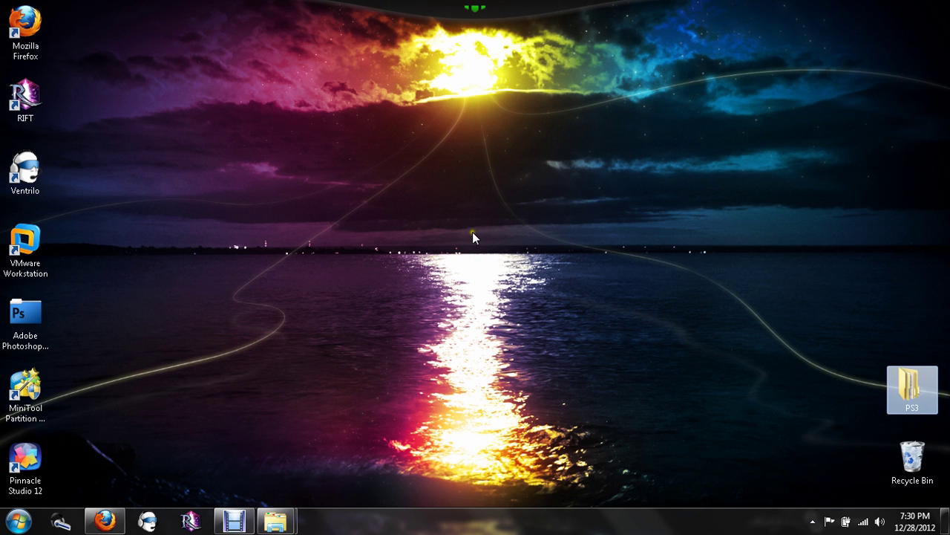